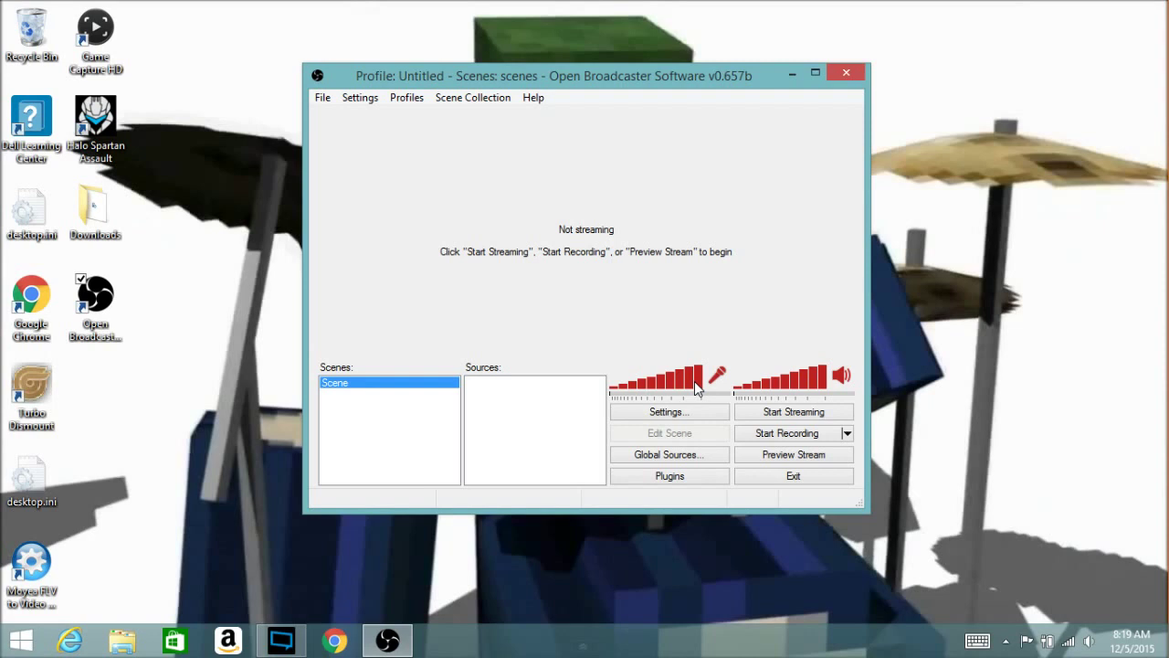
pyautogui.moveTo(696, 382)
pyautogui.mouseDown()
pyautogui.moveTo(682, 381)
pyautogui.moveTo(718, 384)
pyautogui.mouseUp()
pyautogui.moveTo(825, 388); pyautogui.dragTo(860, 386)
# Open the Settings… dialog from the Settings menu, landing on the General page.
pyautogui.click(370, 99)
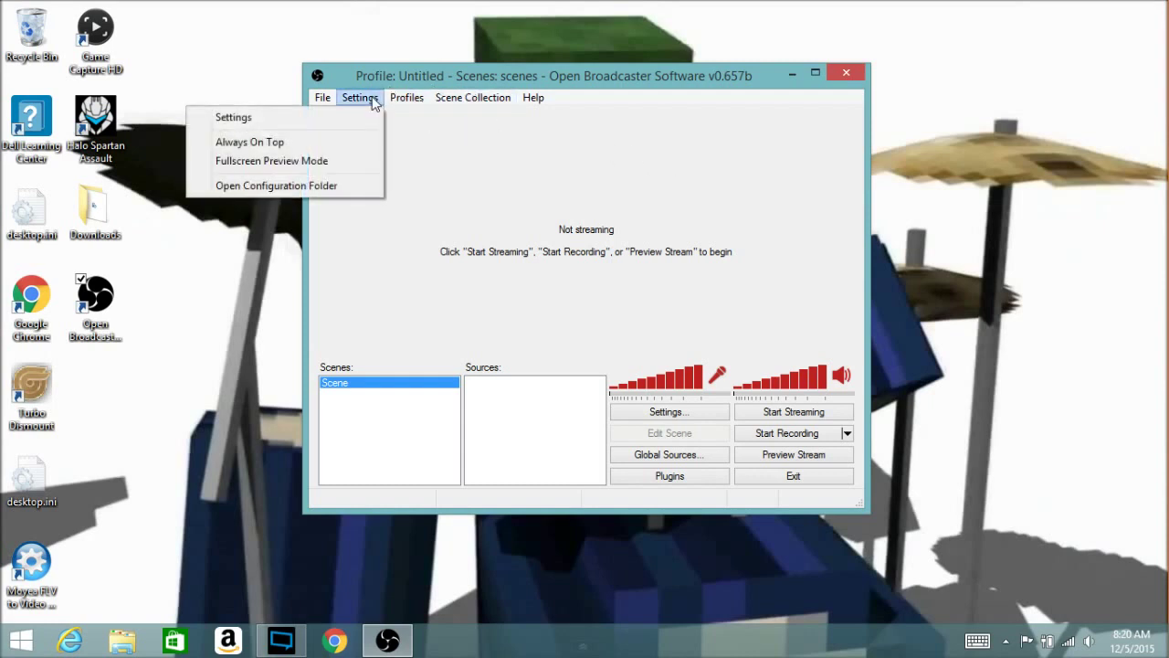
pyautogui.click(443, 168)
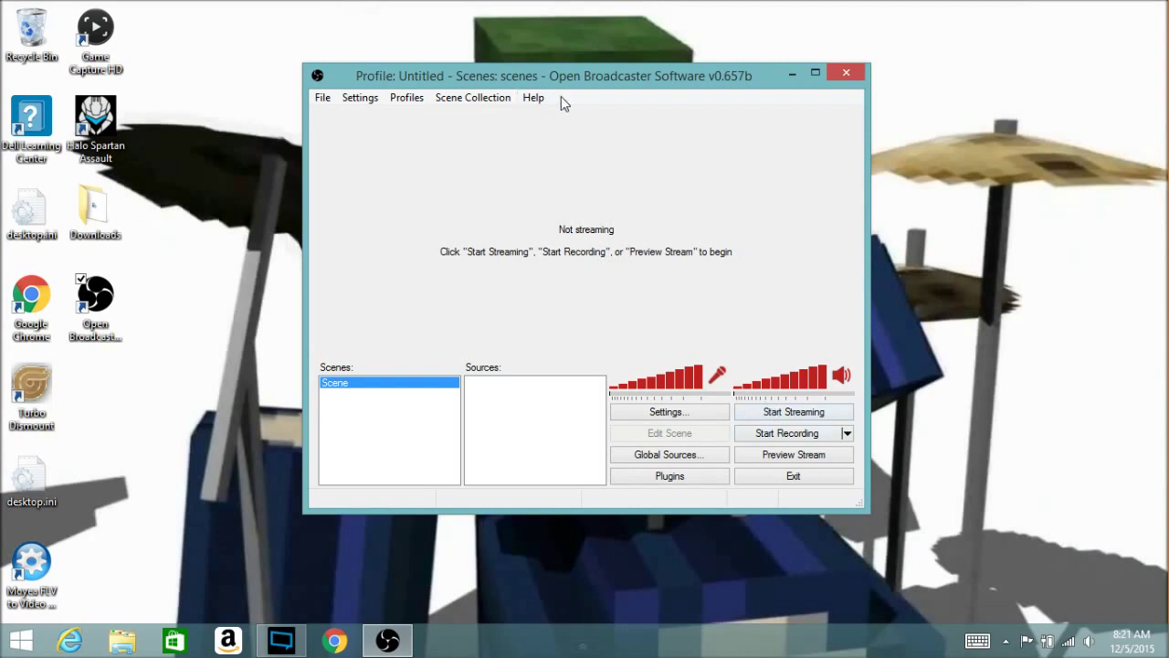
pyautogui.click(377, 102)
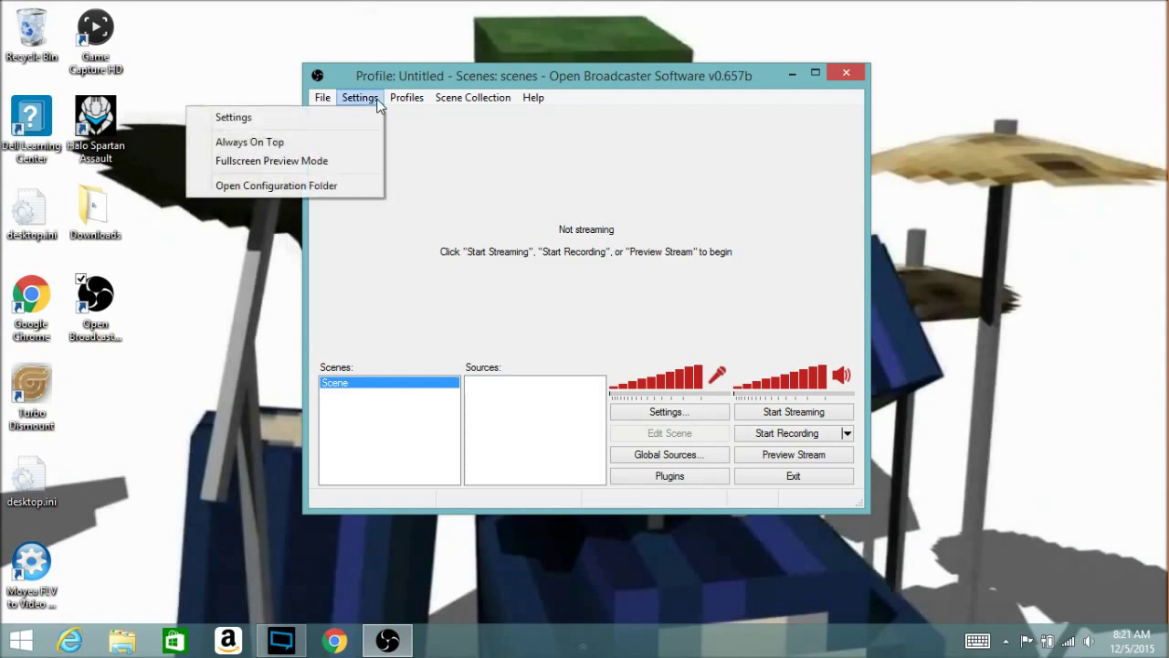
pyautogui.click(266, 124)
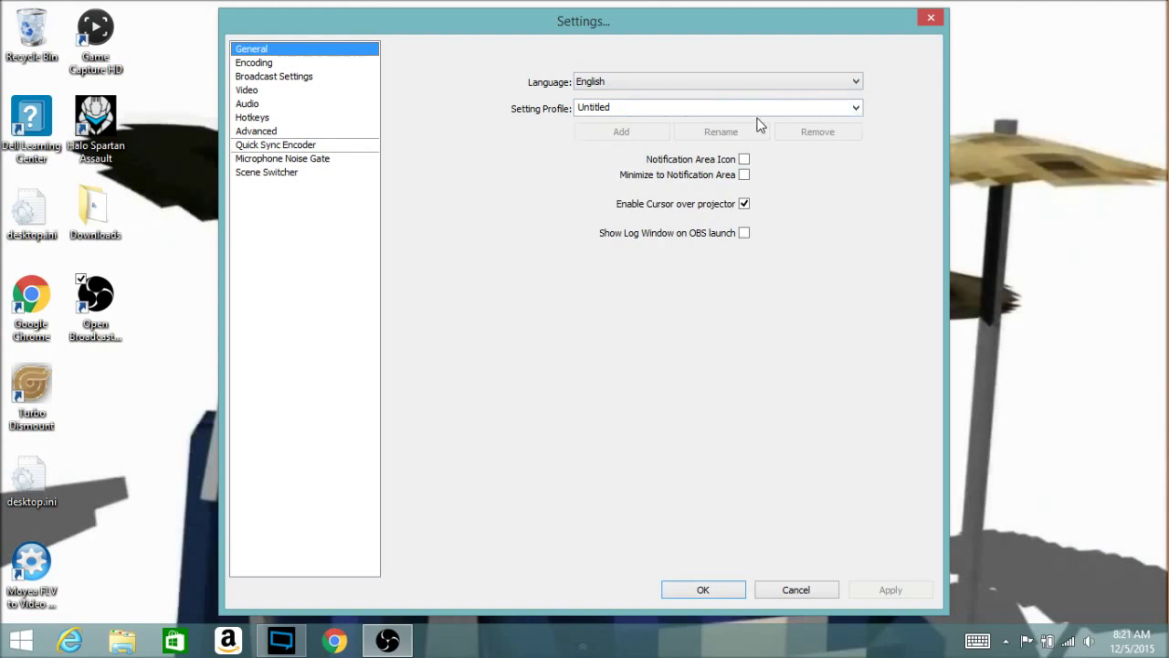
# On the Encoding page, set x264 Quality Balance to 10.
pyautogui.click(860, 111)
pyautogui.click(861, 111)
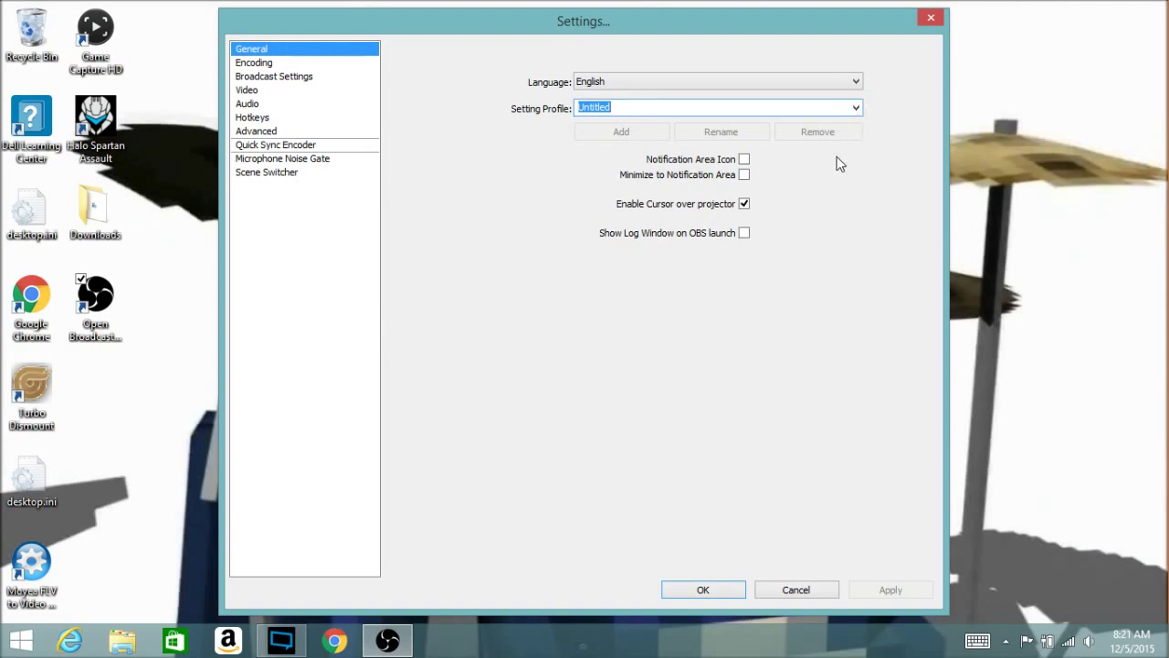
pyautogui.click(254, 63)
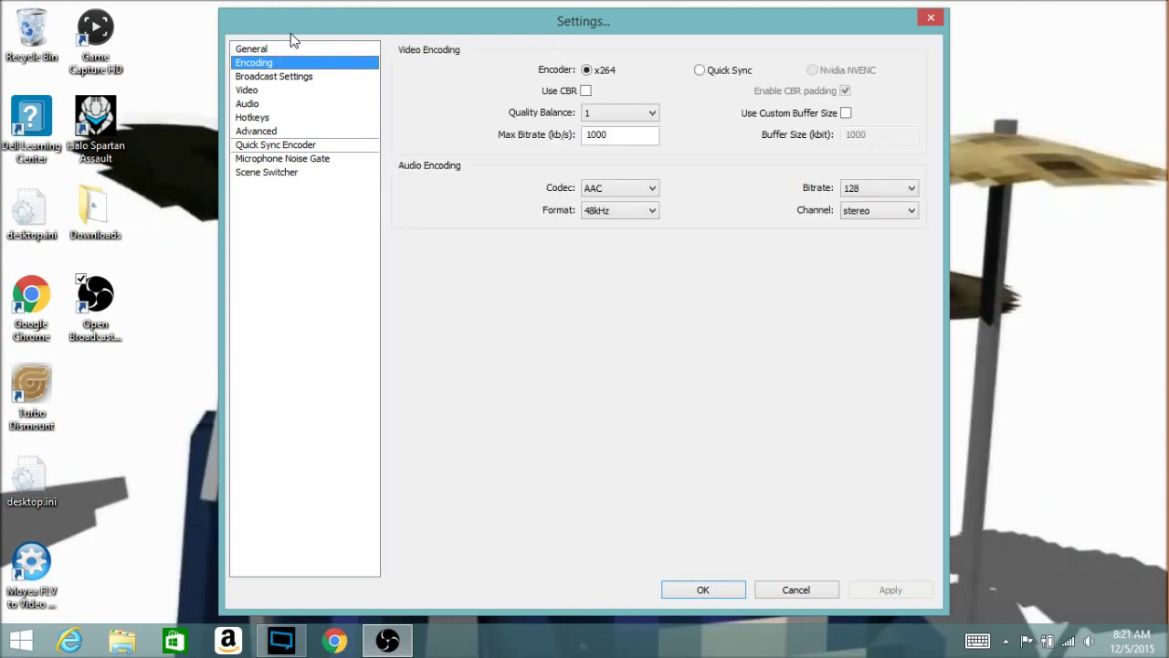
pyautogui.moveTo(625, 116)
pyautogui.click(622, 117)
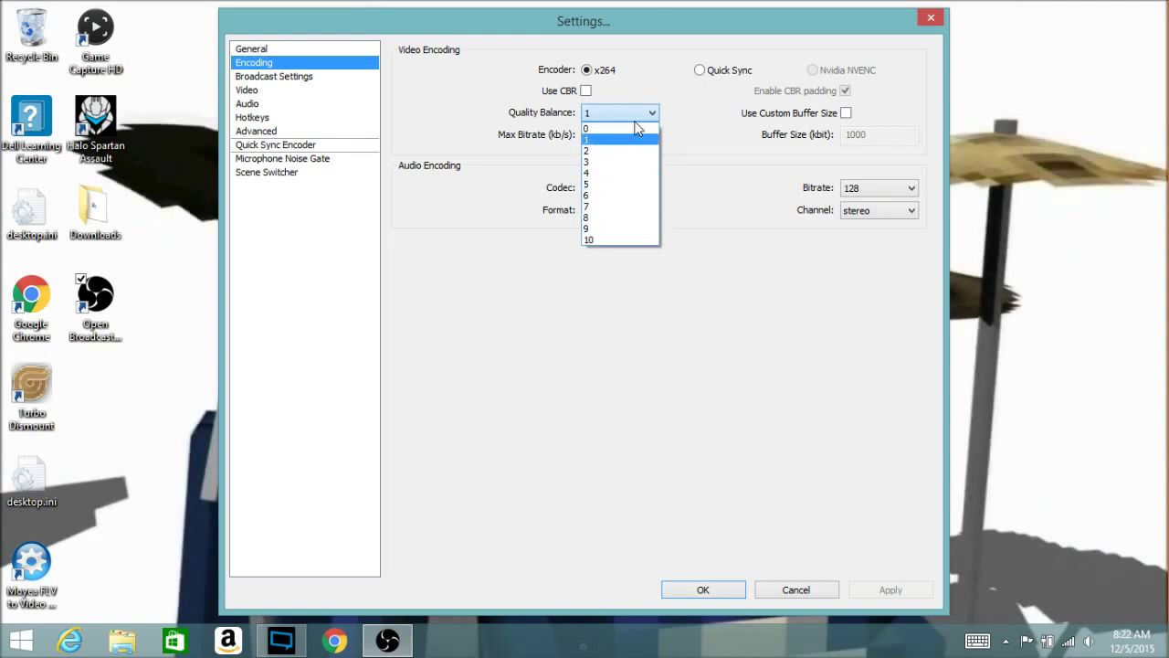
pyautogui.click(624, 239)
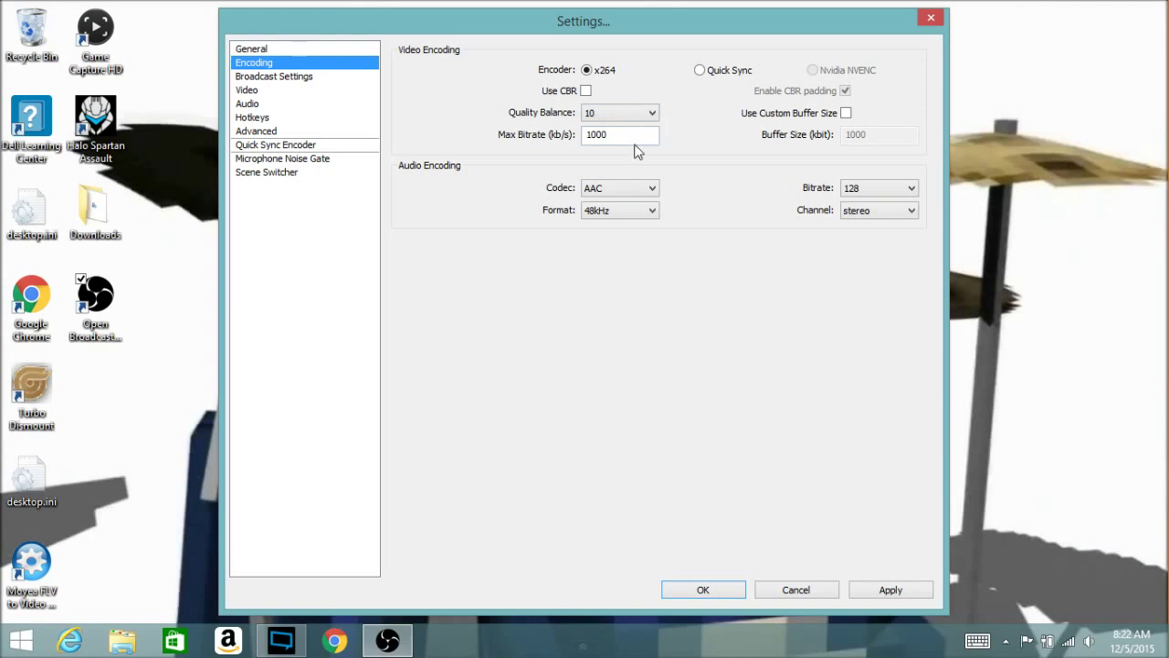
# Raise Max Bitrate from 1000 to 3000 kb/s, keeping the x264 encoder.
pyautogui.click(594, 137)
pyautogui.press('BackSpace')
pyautogui.write('3')
pyautogui.click(720, 72)
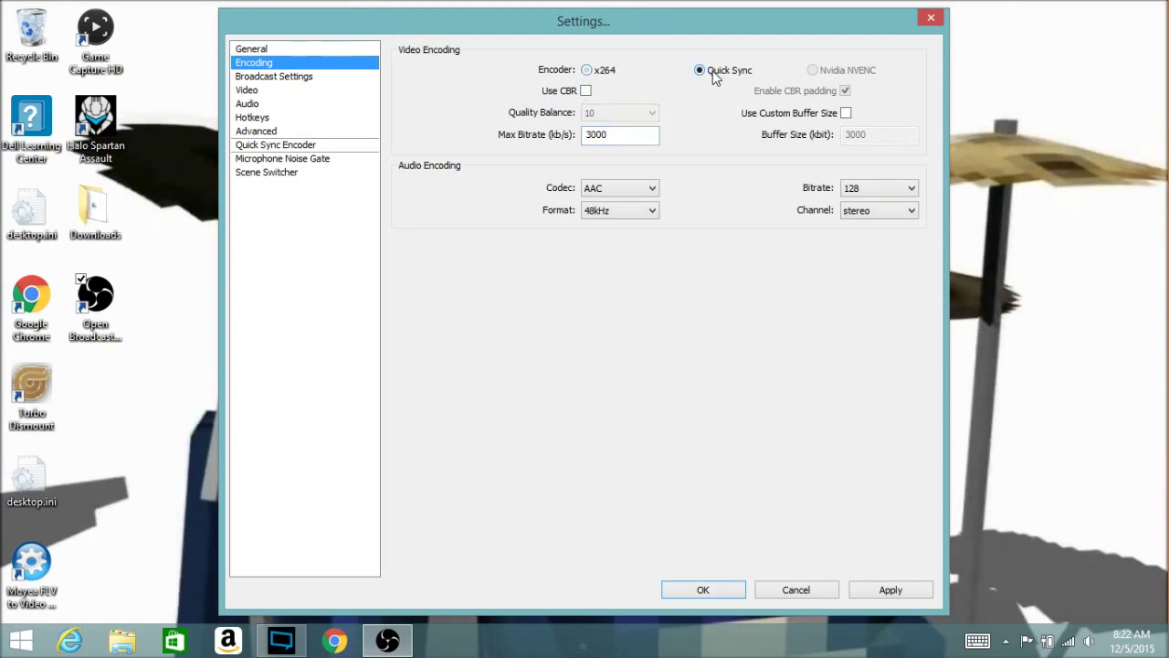
pyautogui.click(601, 70)
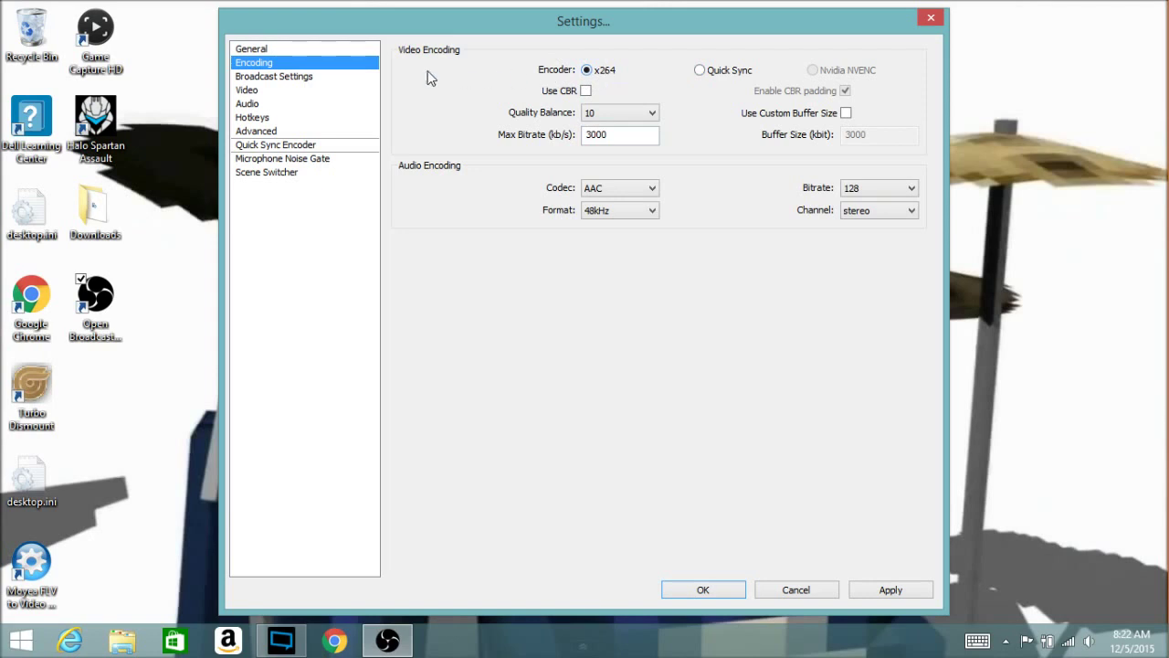
pyautogui.click(287, 79)
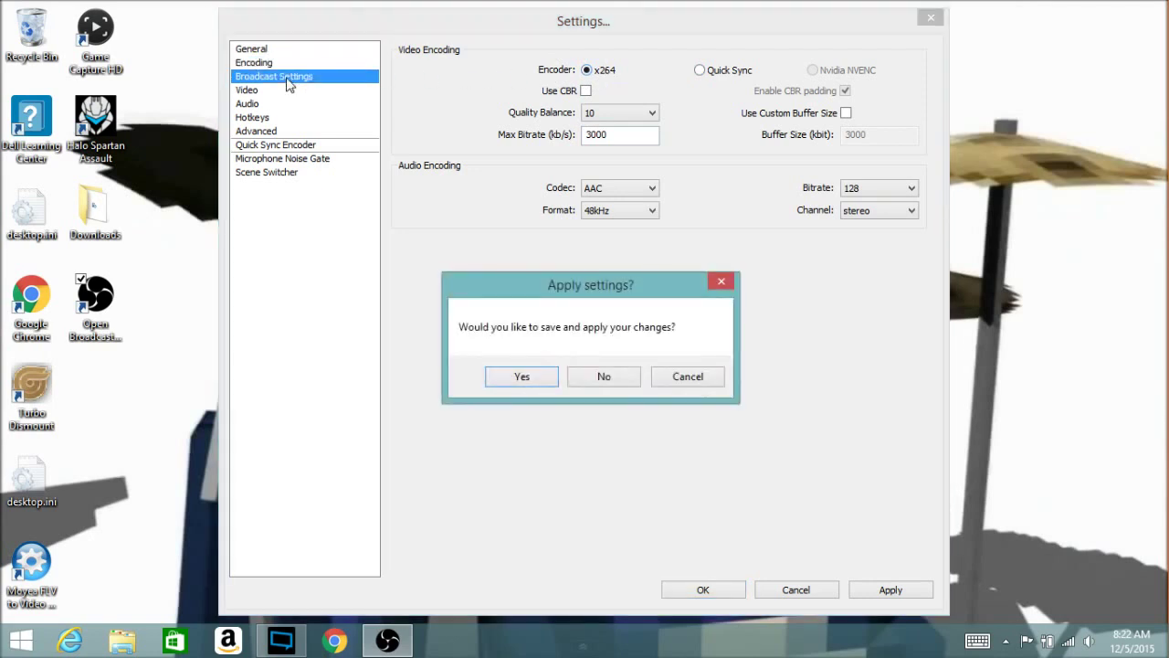
# Apply the encoding changes and leave broadcast Mode on Live Stream after trying File Output Only.
pyautogui.click(530, 382)
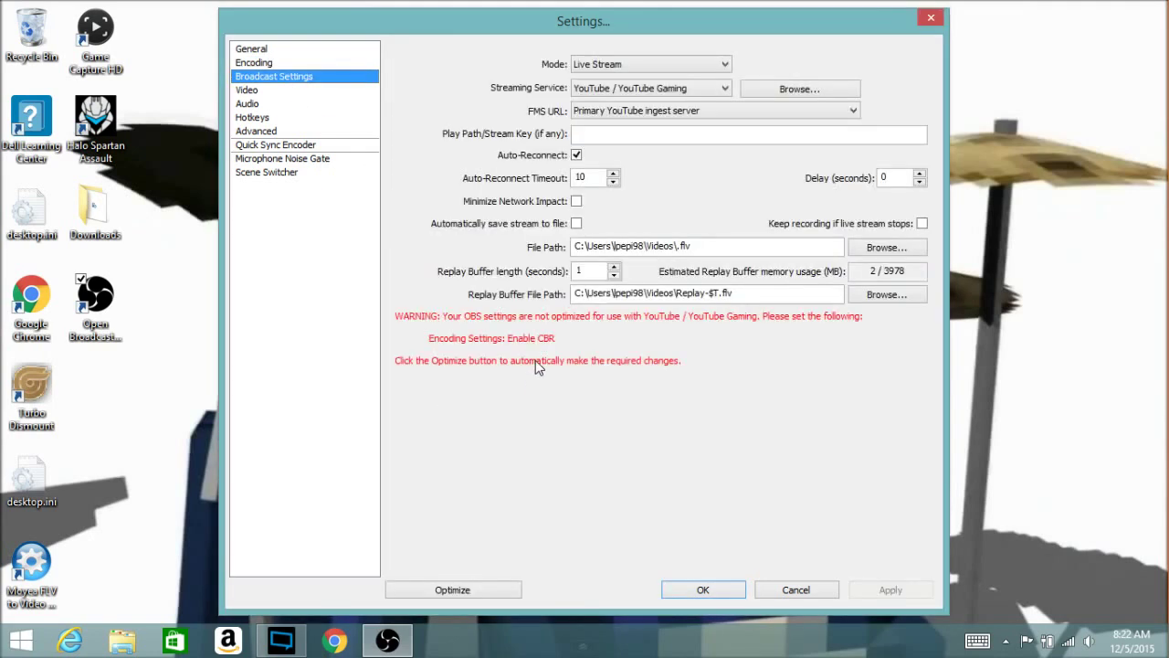
pyautogui.click(585, 67)
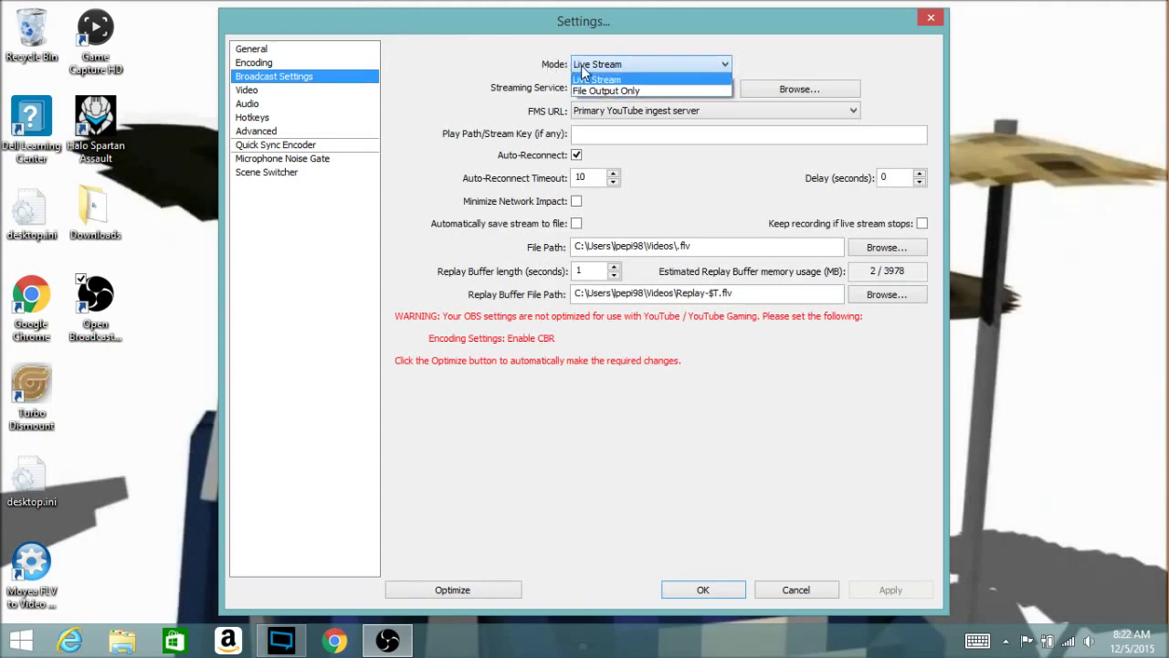
pyautogui.click(587, 92)
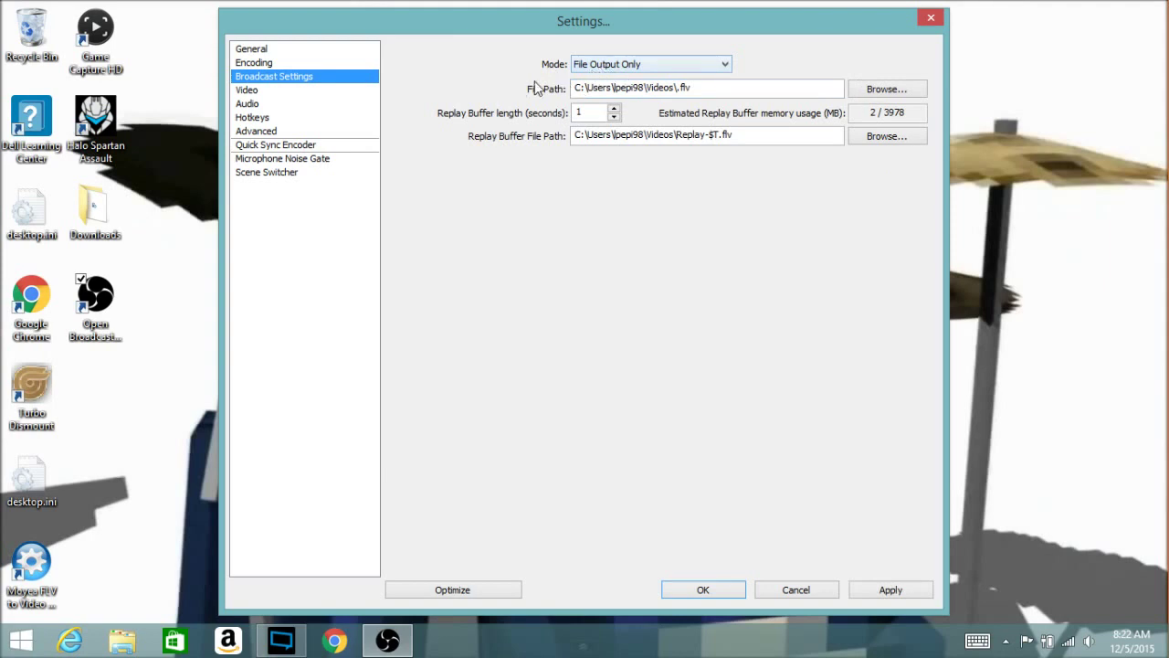
pyautogui.click(726, 66)
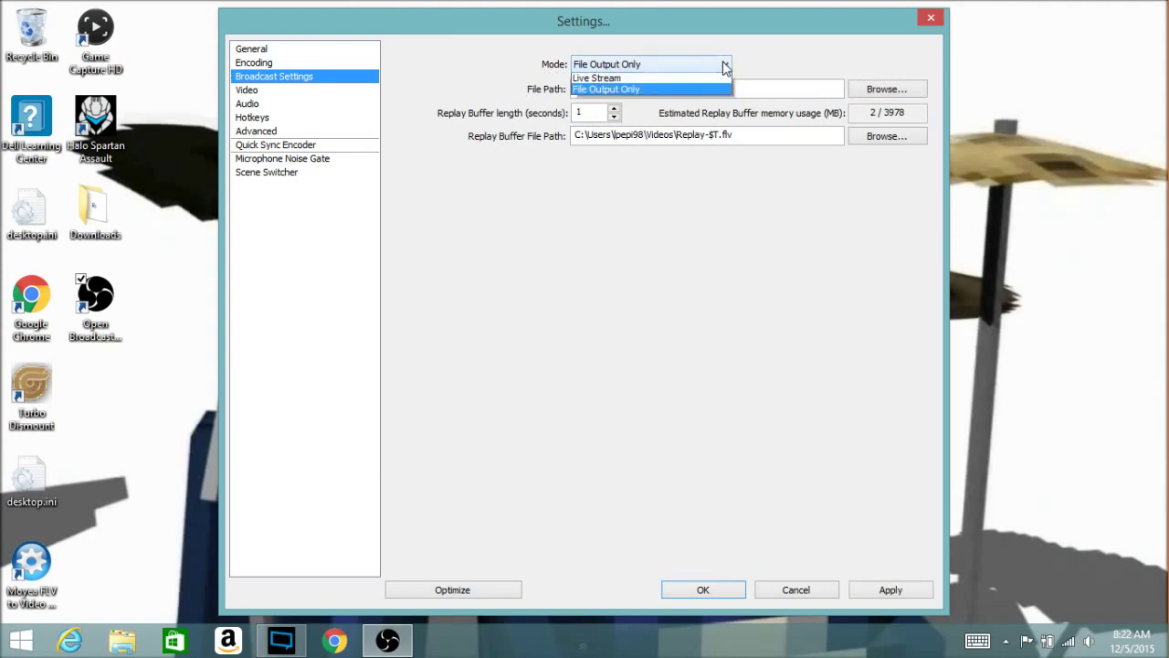
pyautogui.click(680, 79)
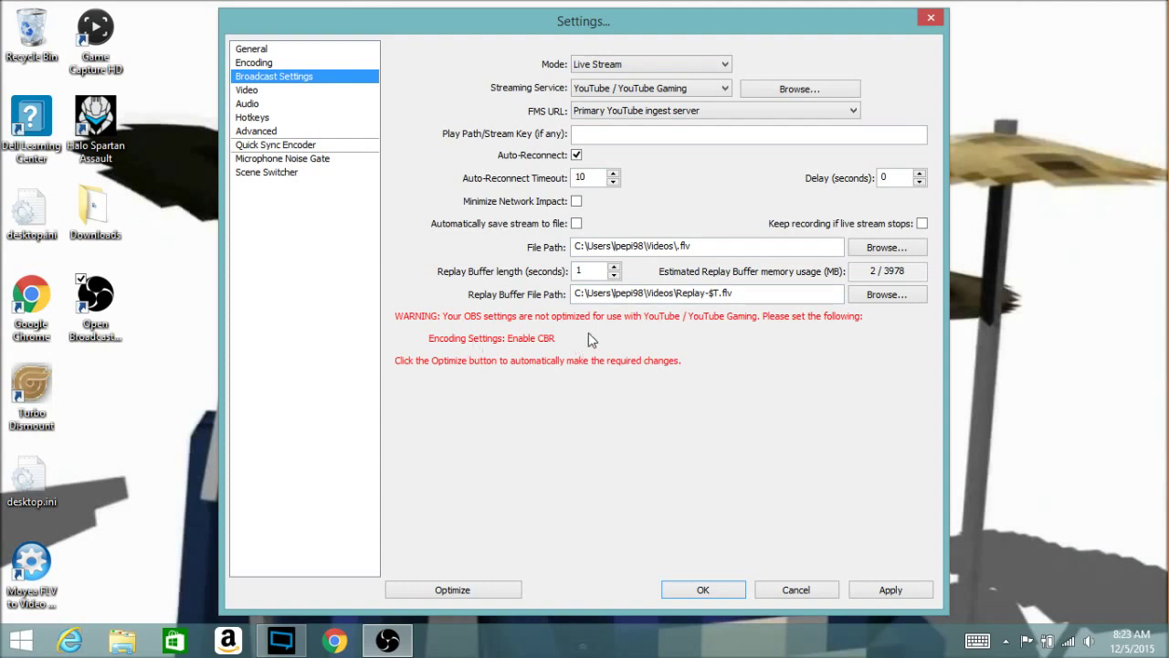
pyautogui.click(615, 89)
pyautogui.click(614, 91)
pyautogui.click(612, 92)
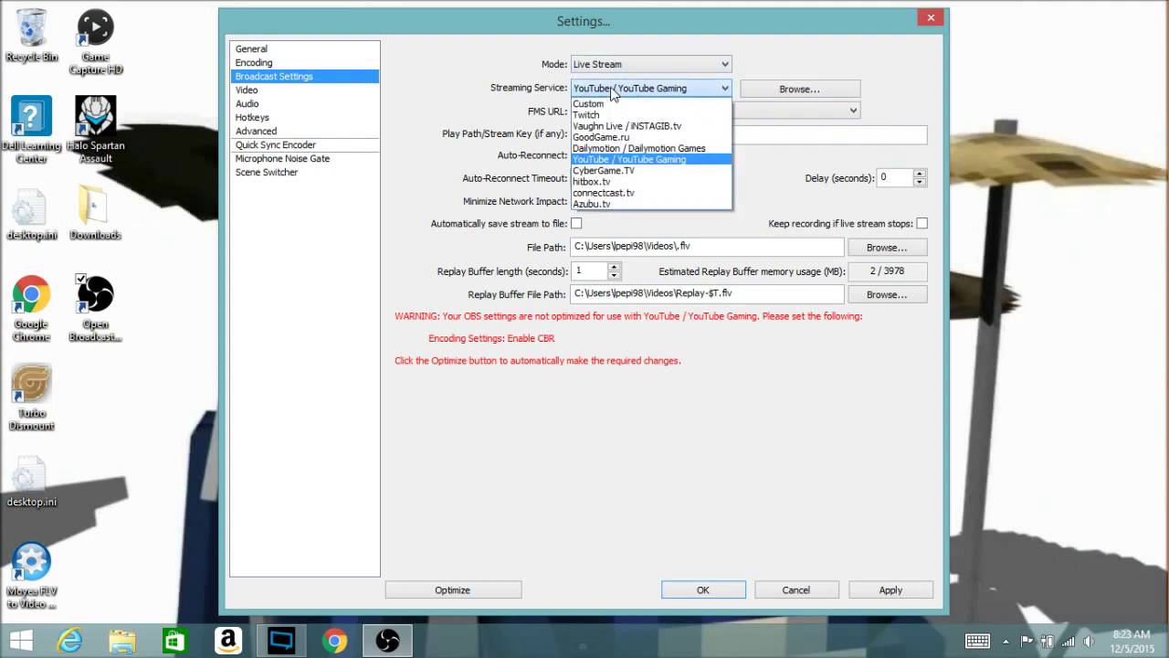
pyautogui.click(612, 91)
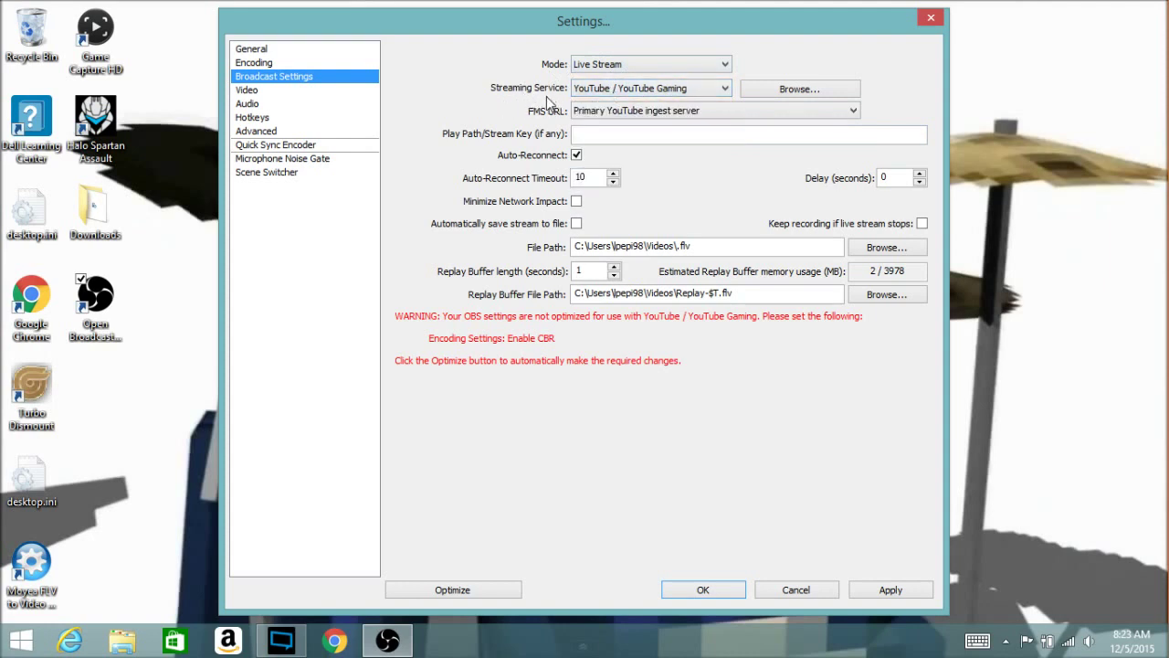
pyautogui.click(610, 89)
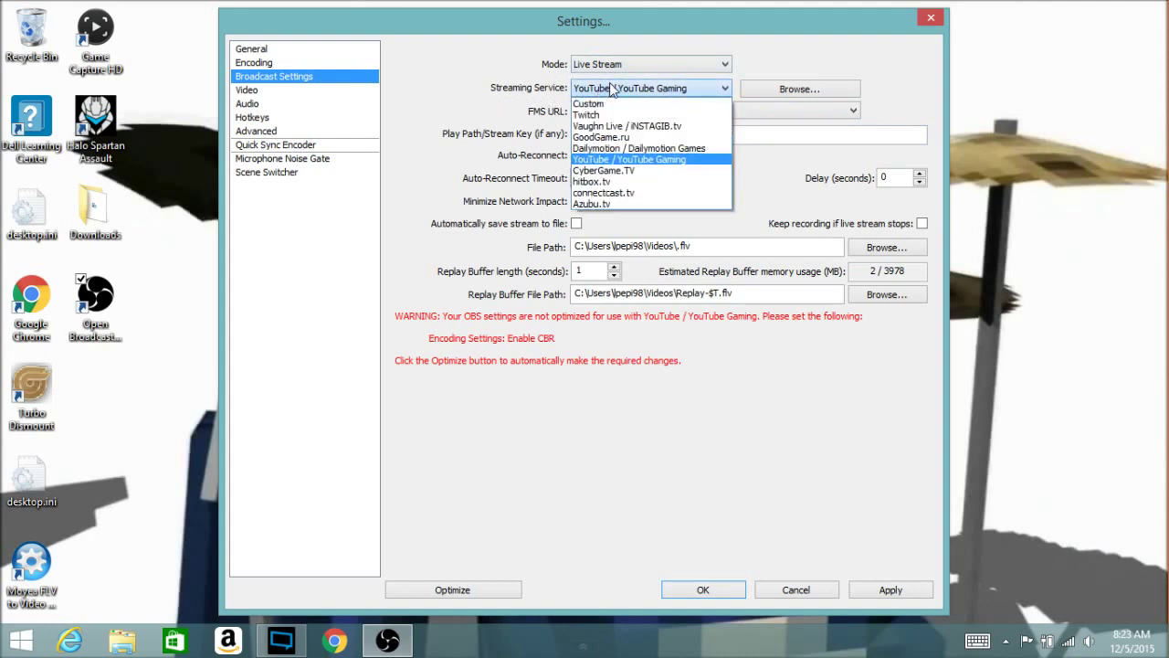
pyautogui.click(602, 115)
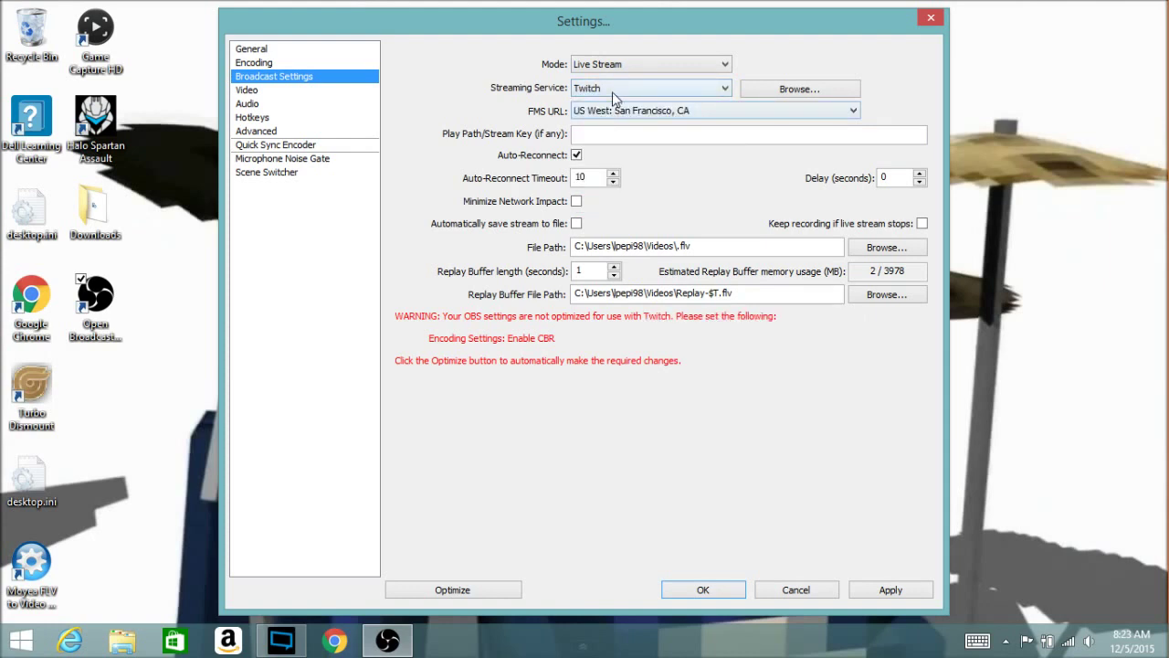
pyautogui.click(614, 98)
pyautogui.click(609, 159)
pyautogui.click(620, 92)
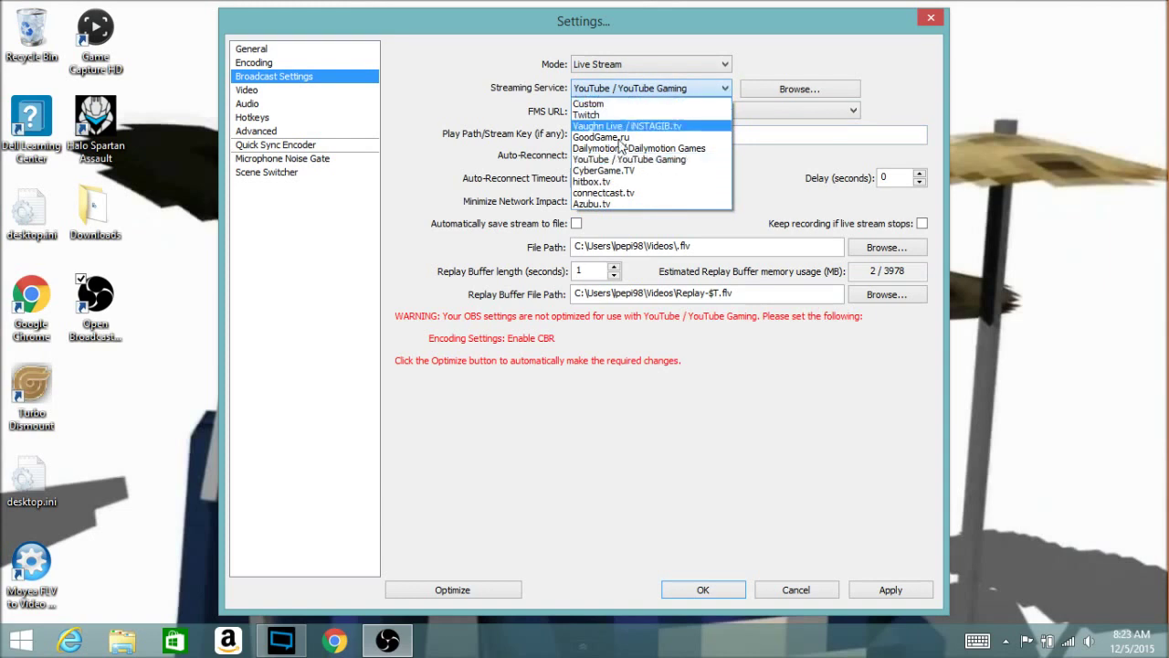
pyautogui.click(692, 336)
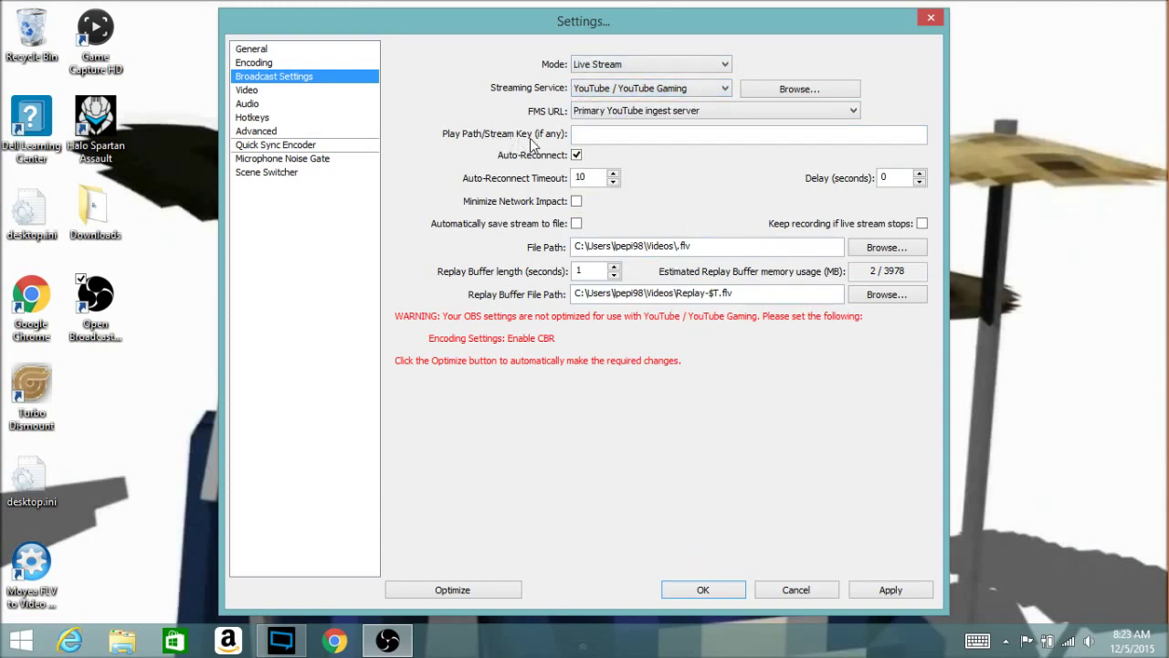
pyautogui.click(589, 137)
pyautogui.rightClick(589, 137)
pyautogui.click(653, 200)
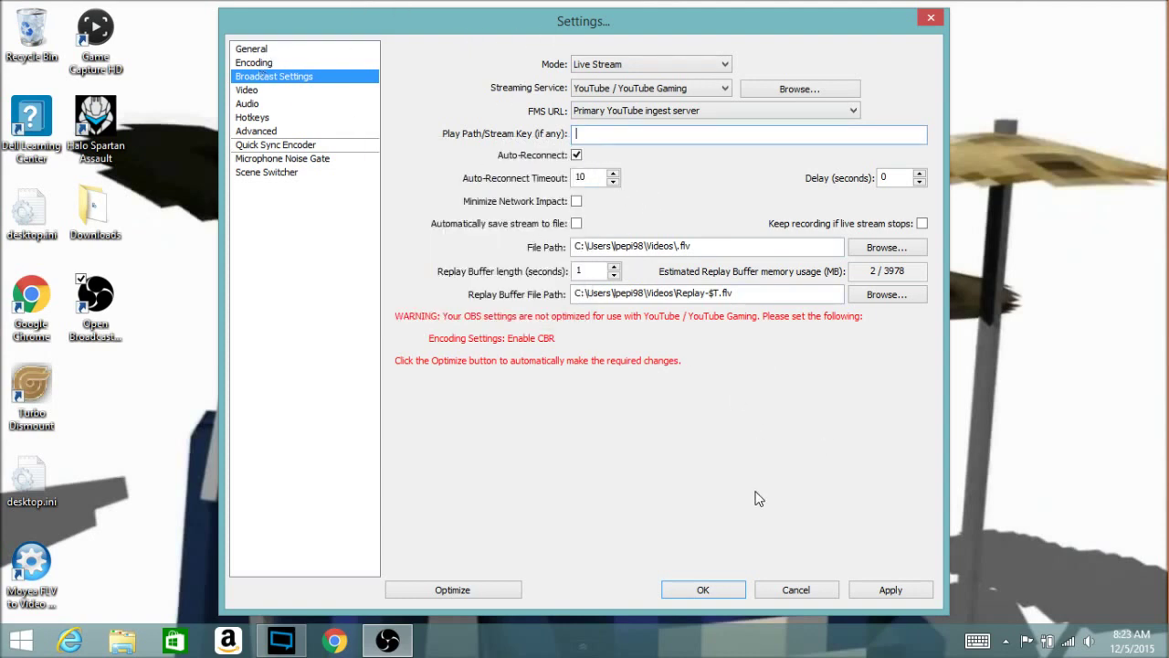
# Apply the broadcast changes and check the 1920x1080 base resolution on the Video page.
pyautogui.click(286, 90)
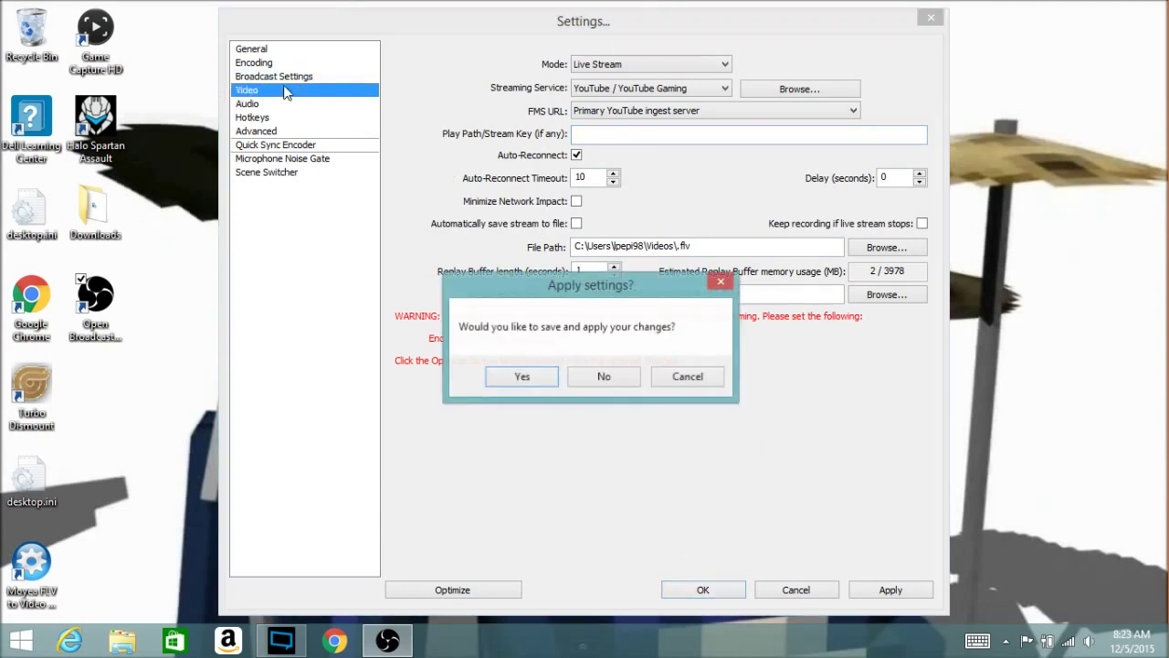
pyautogui.click(520, 378)
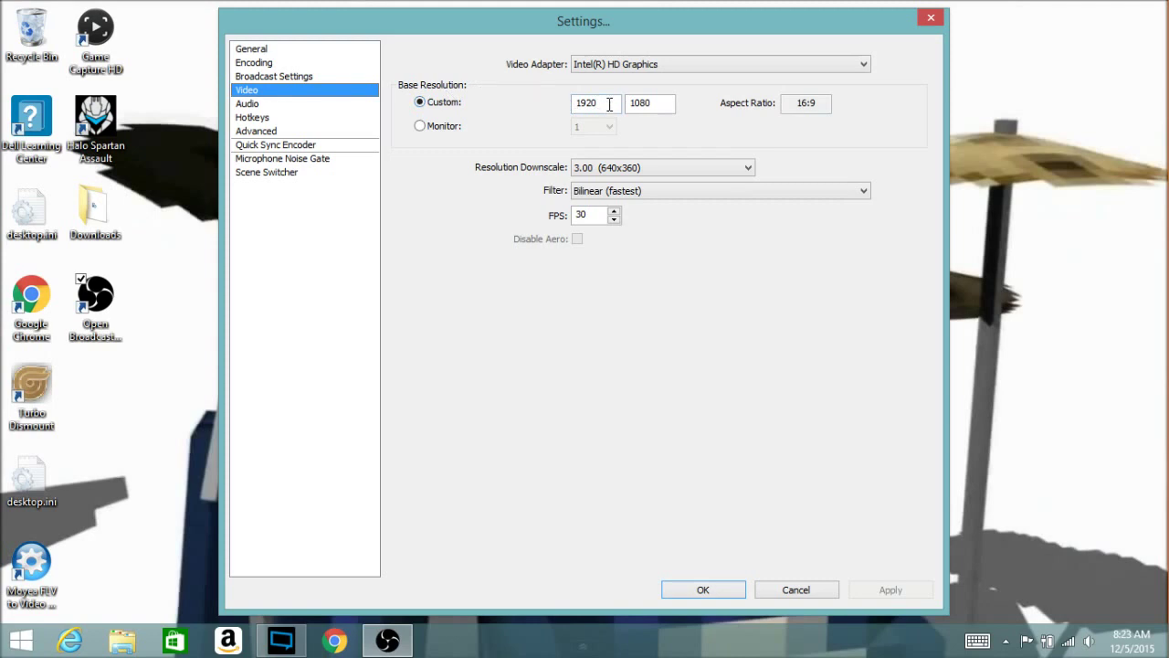
pyautogui.click(657, 107)
# Set Resolution Downscale to 3.00 (640x360).
pyautogui.click(603, 171)
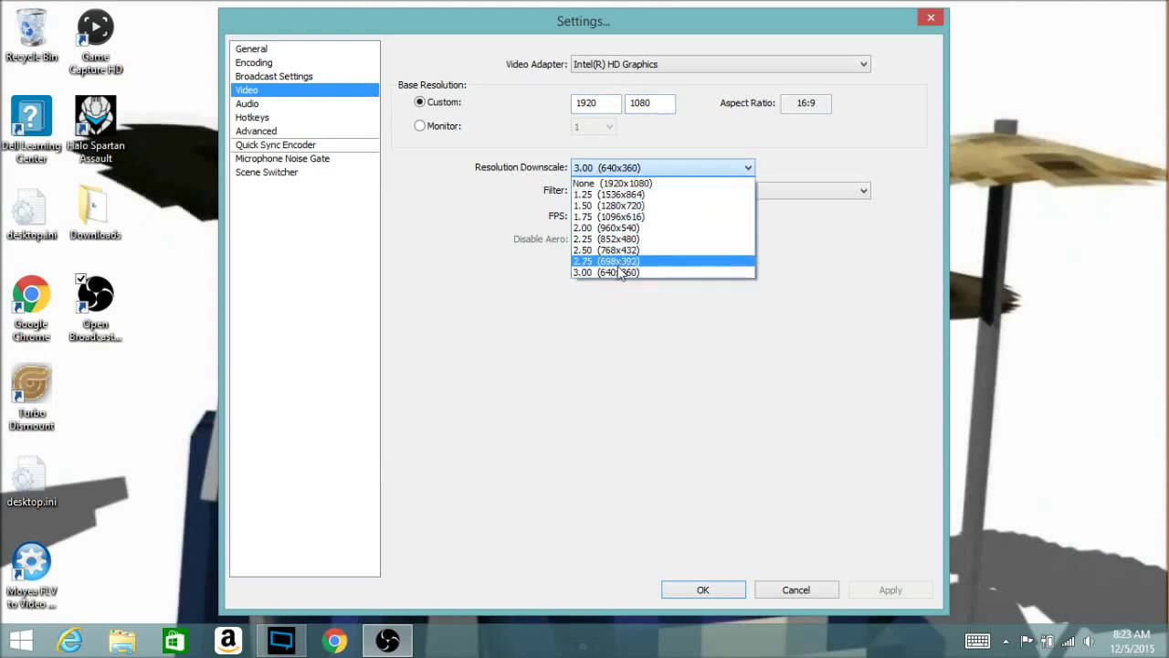
pyautogui.click(663, 184)
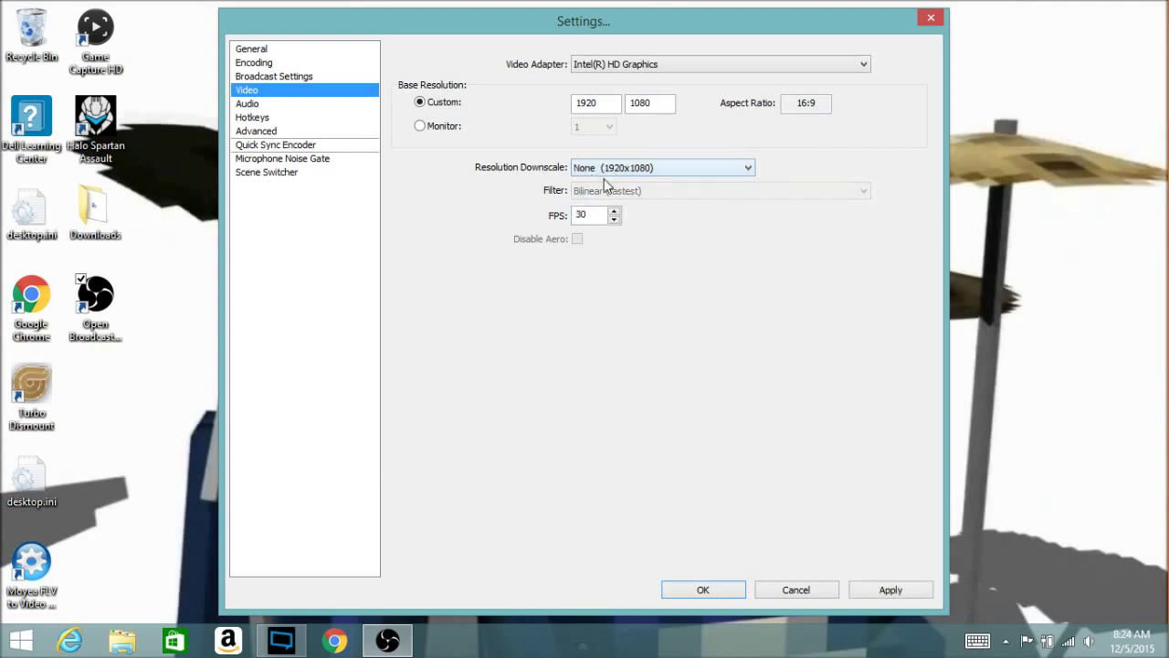
pyautogui.click(660, 169)
pyautogui.click(667, 204)
pyautogui.click(669, 170)
pyautogui.click(649, 238)
pyautogui.click(681, 170)
pyautogui.click(650, 271)
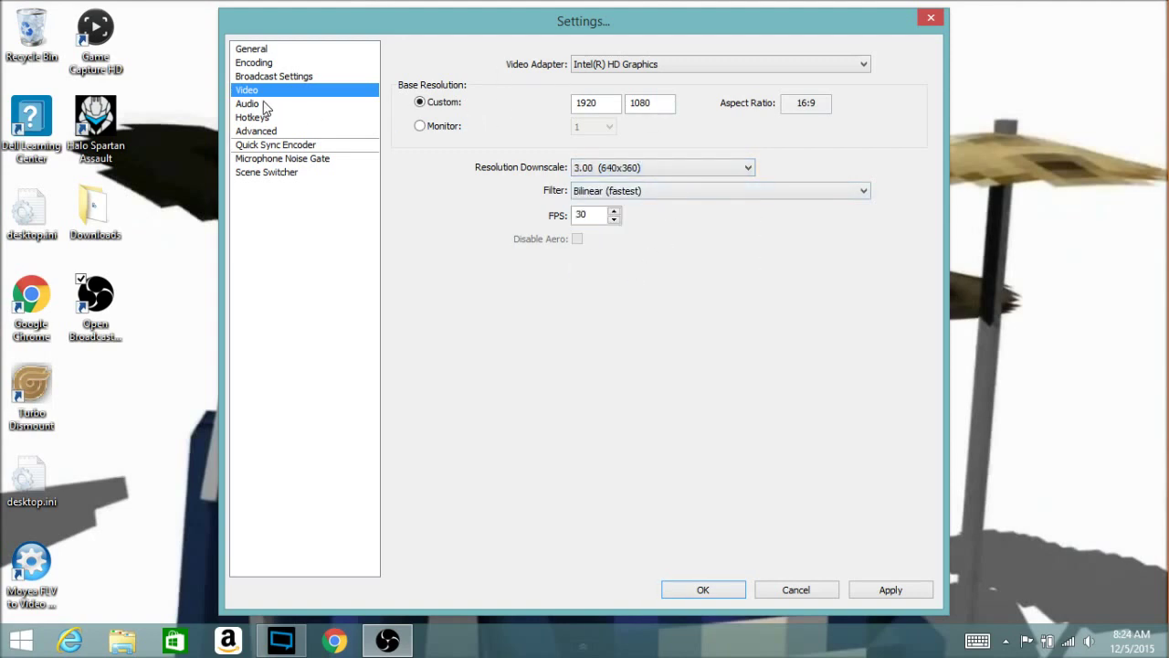
# Raise FPS to 60 and apply the video changes.
pyautogui.click(614, 213)
pyautogui.click(615, 213)
pyautogui.click(615, 213)
pyautogui.click(615, 214)
pyautogui.click(270, 109)
pyautogui.click(540, 376)
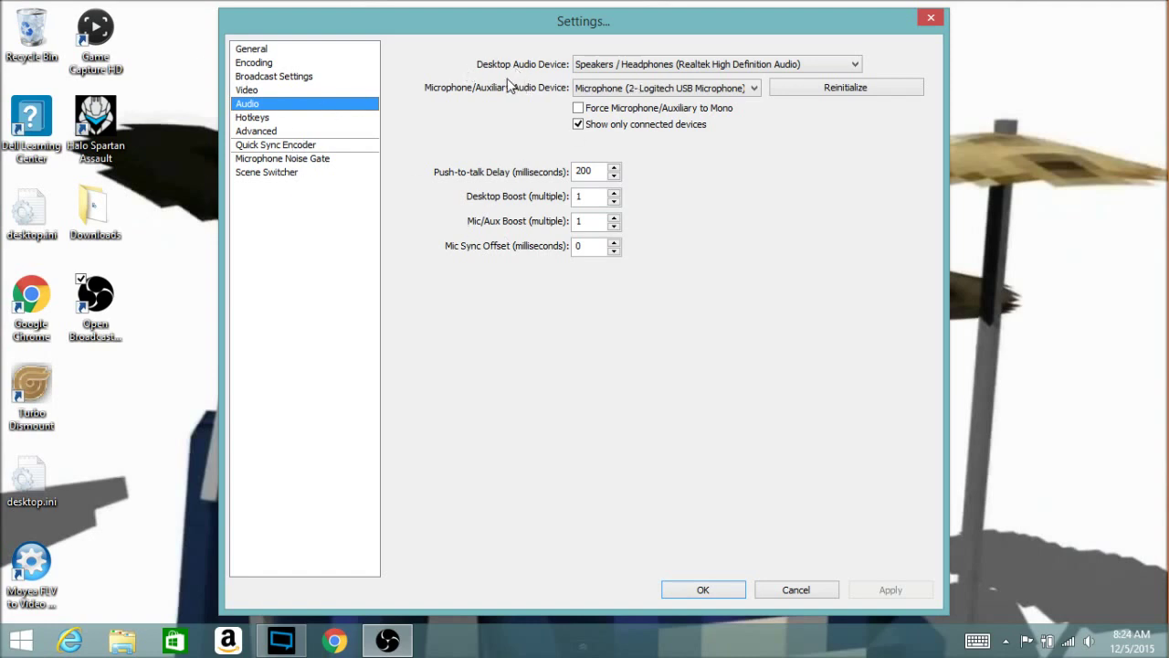
# Keep Speakers / Headphones as desktop audio and the Logitech USB microphone, then apply.
pyautogui.click(603, 68)
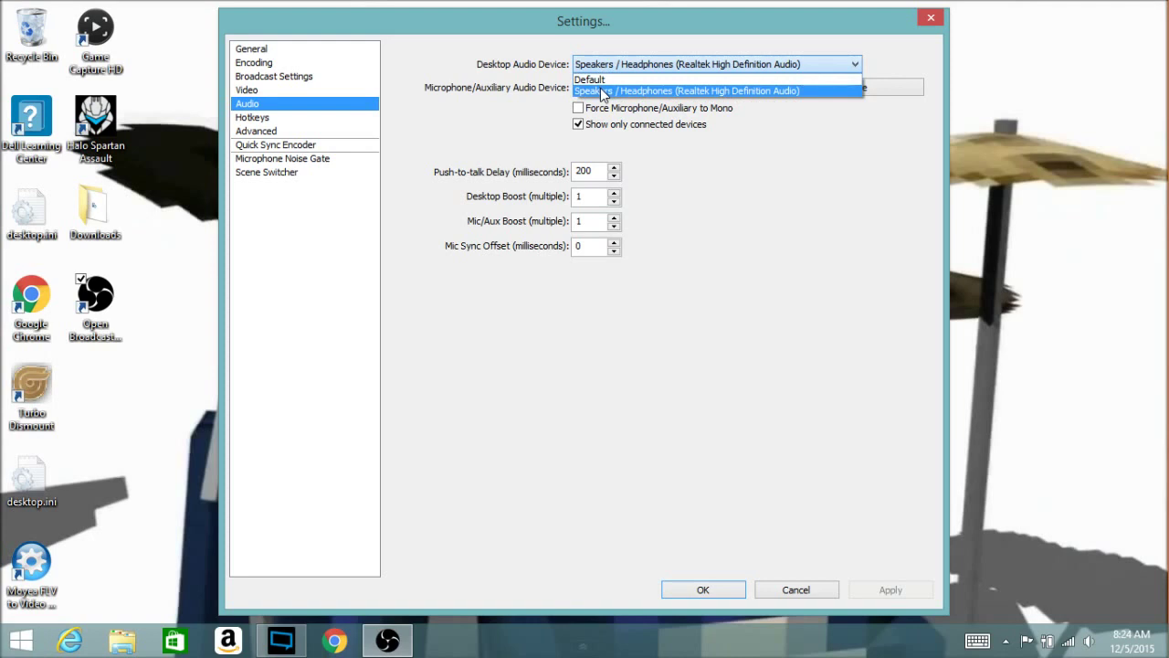
pyautogui.click(602, 91)
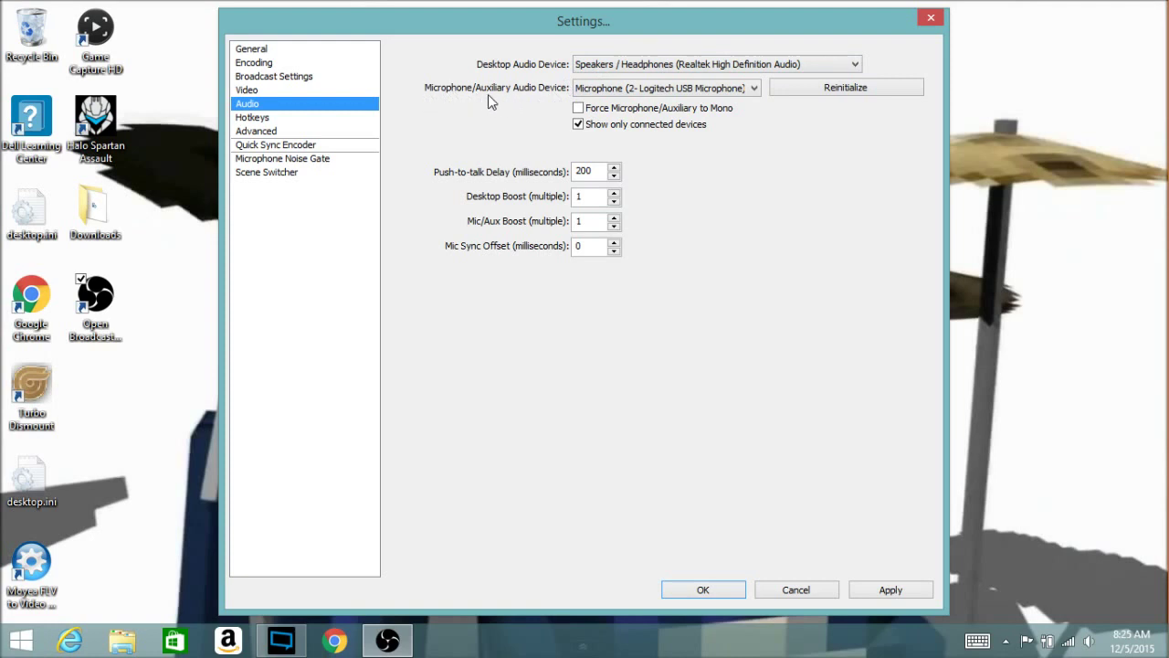
pyautogui.click(614, 87)
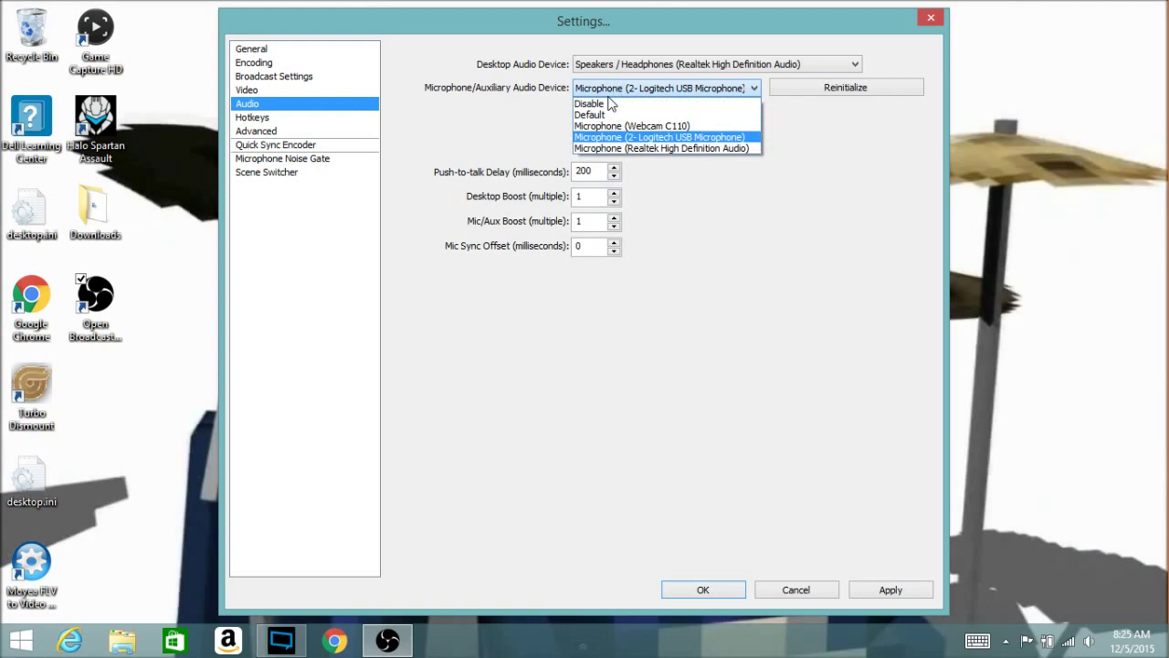
pyautogui.click(718, 136)
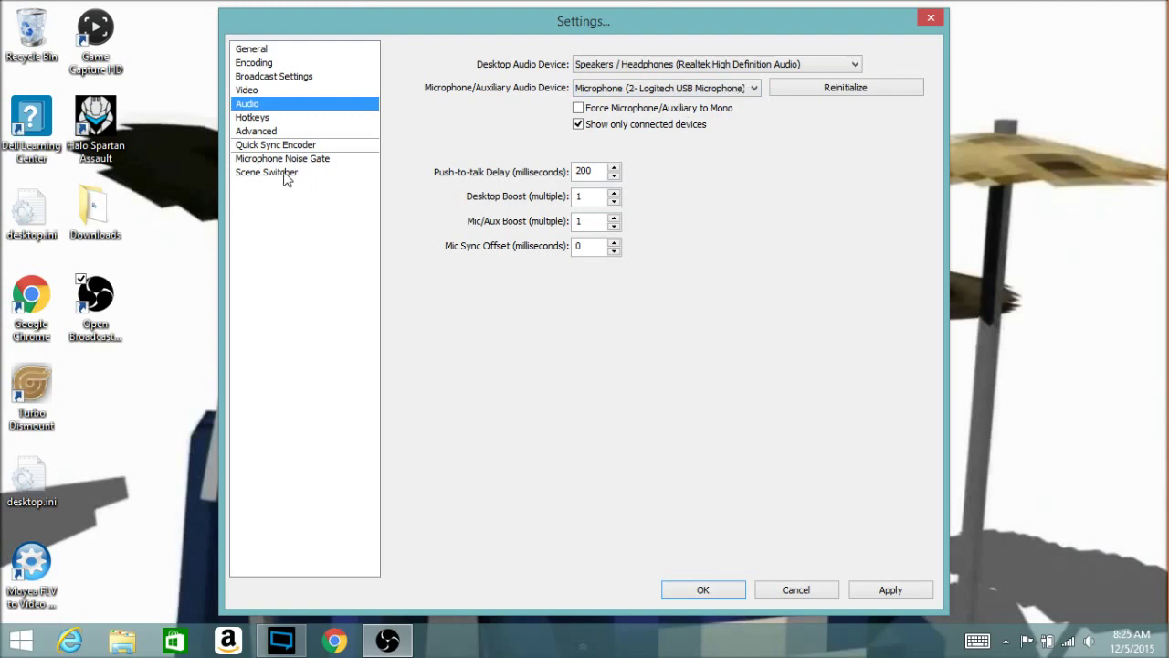
pyautogui.click(644, 87)
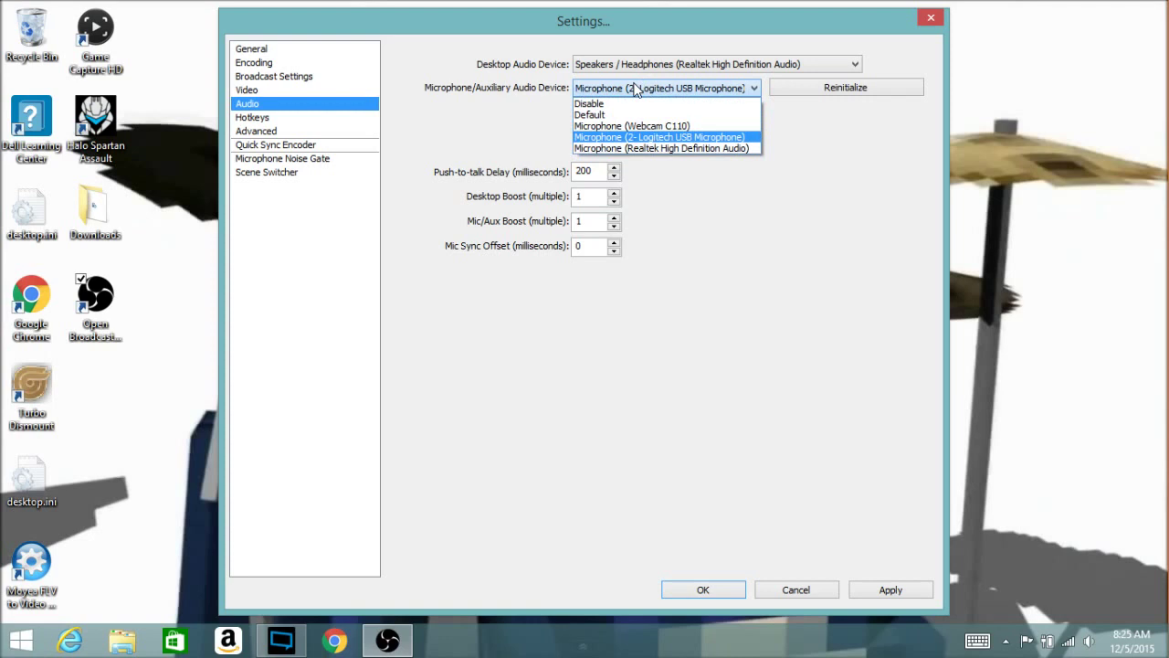
pyautogui.click(669, 137)
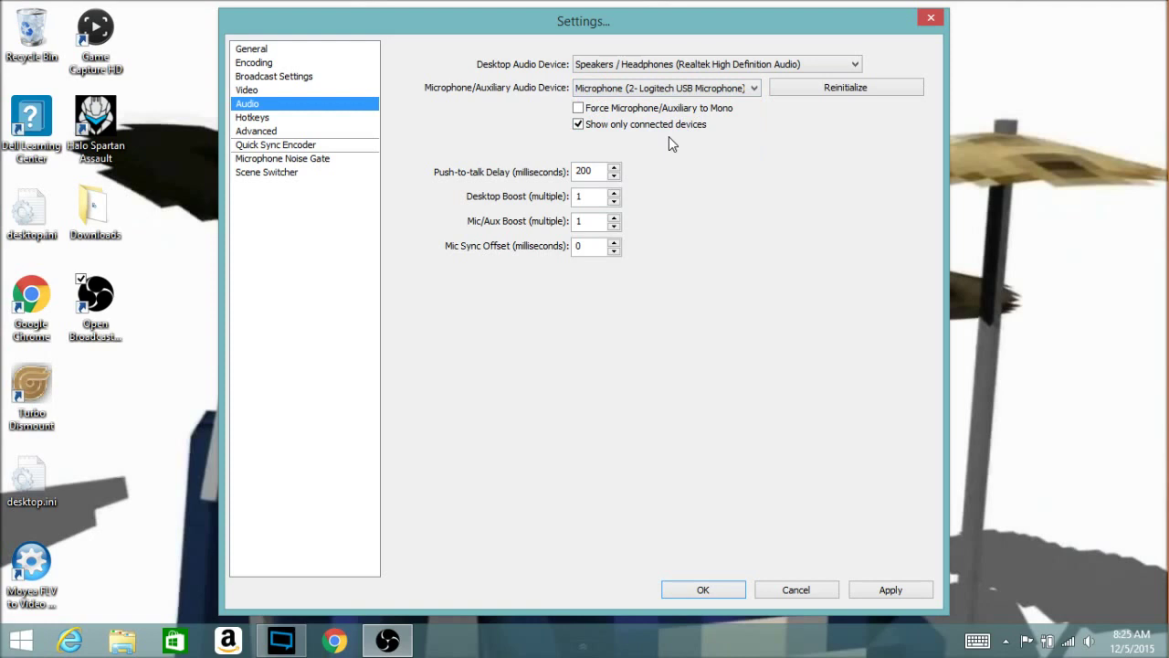
pyautogui.click(299, 120)
pyautogui.click(541, 384)
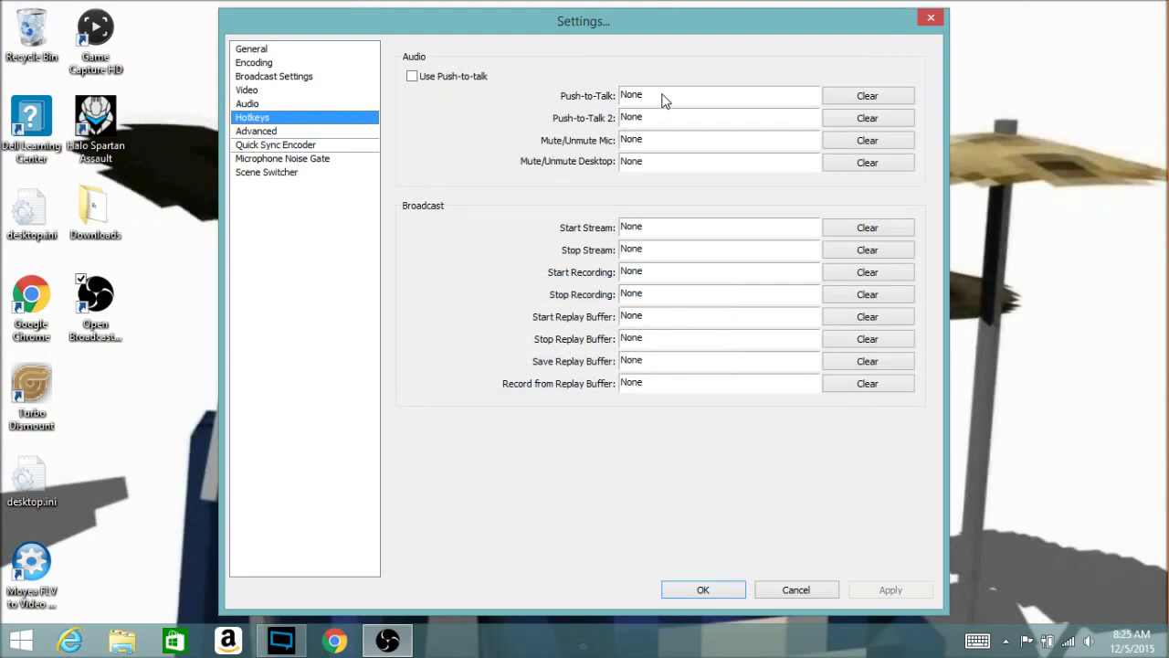
# Bind the Start Recording hotkey to B and save all settings with Apply and OK.
pyautogui.click(647, 276)
pyautogui.press('d')
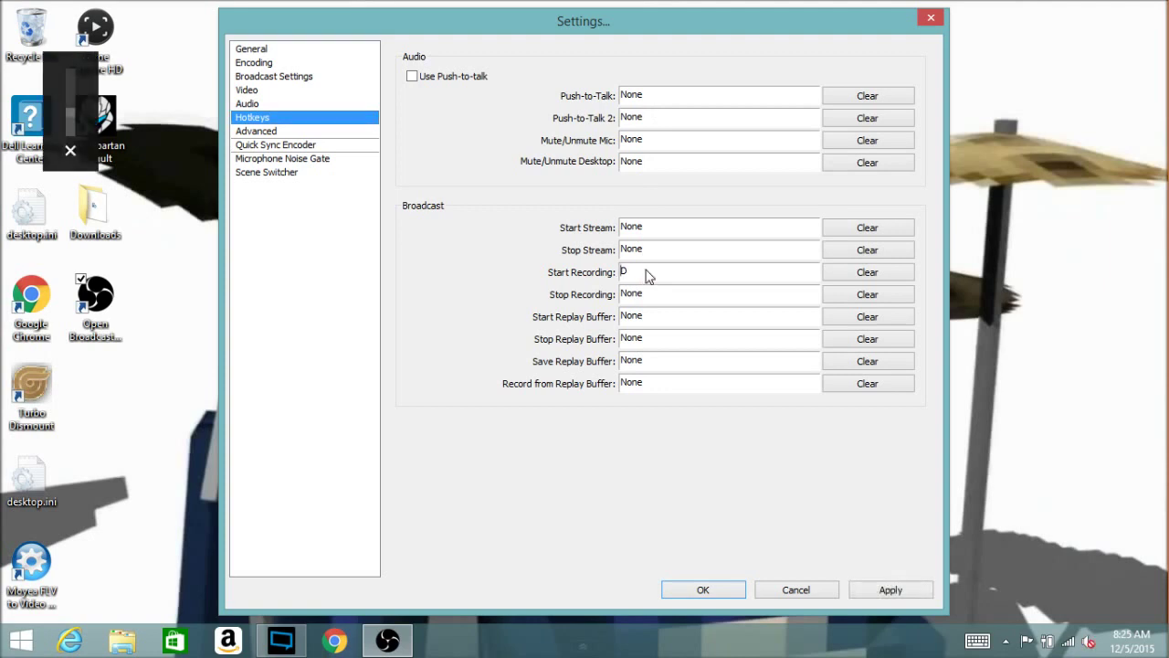
pyautogui.press('b')
pyautogui.press('XF86AudioRaiseVolume')
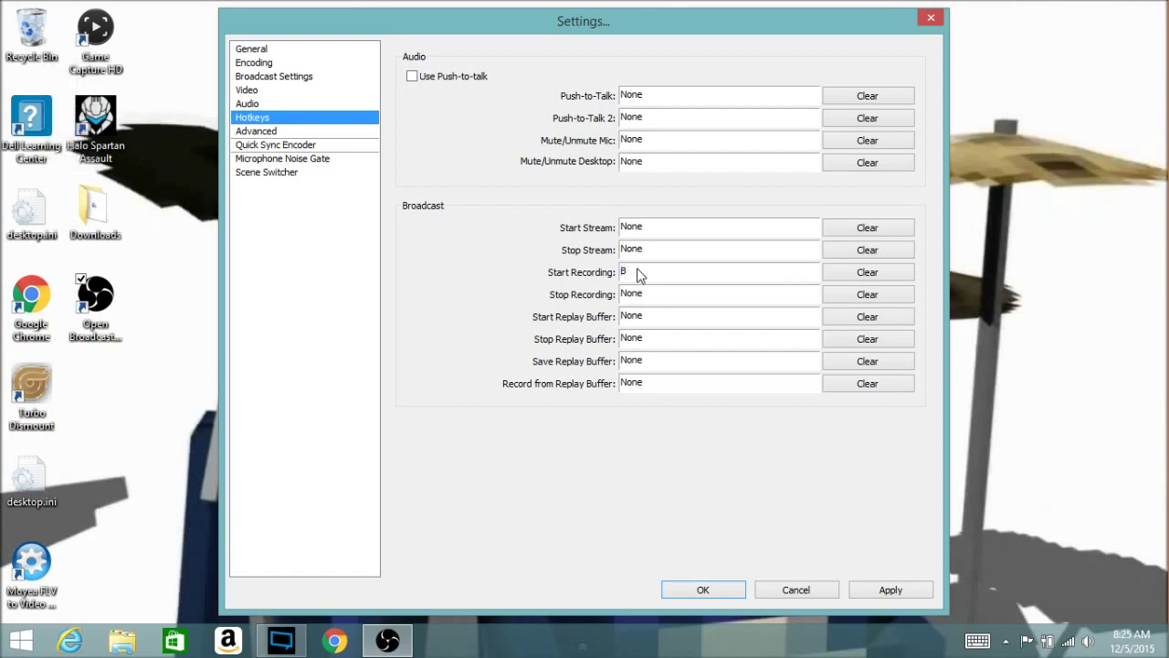
pyautogui.click(886, 589)
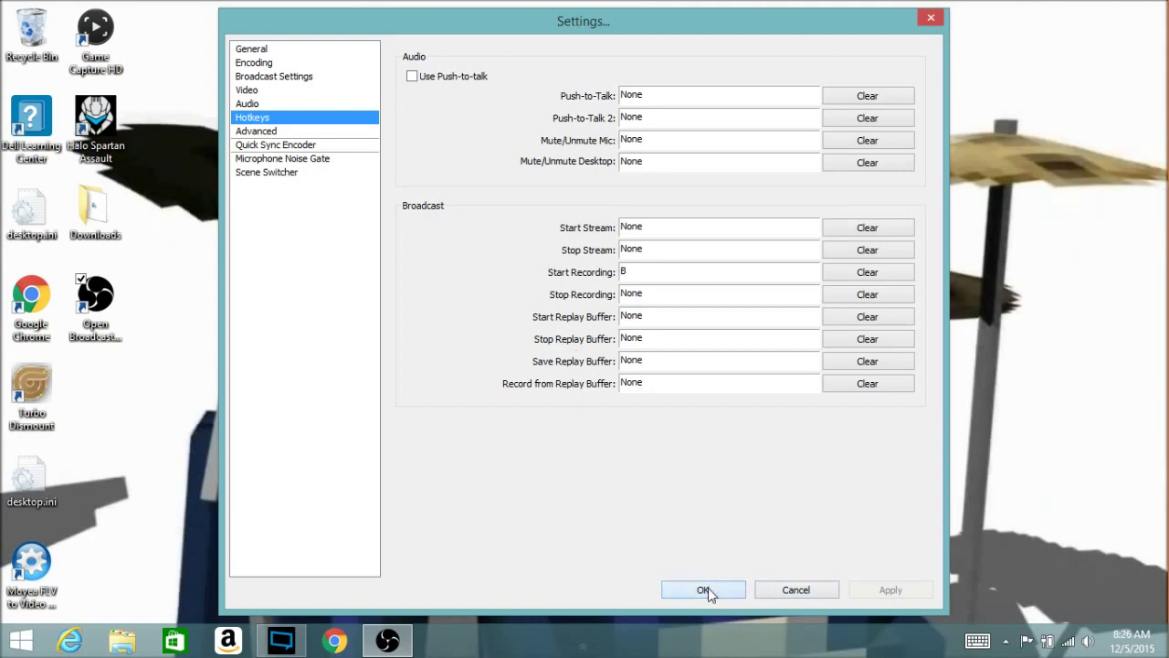
pyautogui.click(708, 590)
# Reopen Settings on the Advanced page.
pyautogui.click(358, 98)
pyautogui.click(343, 115)
pyautogui.click(274, 132)
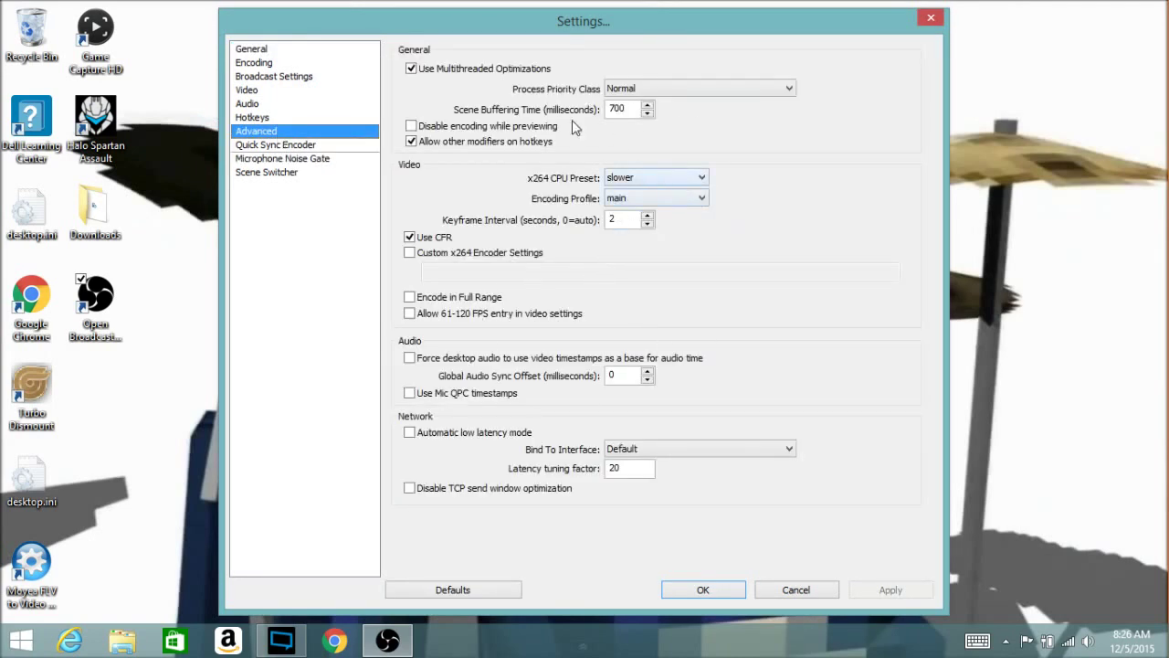
# Review the Quick Sync Encoder and Microphone Noise Gate pages, then close Settings.
pyautogui.click(299, 146)
pyautogui.click(295, 159)
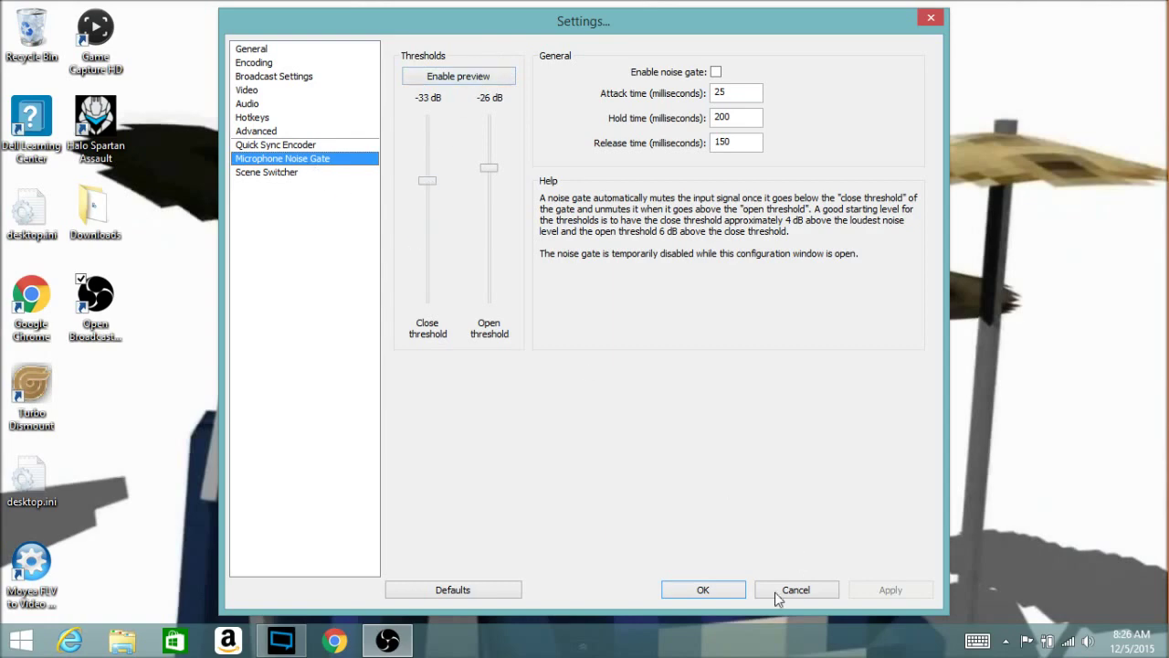
pyautogui.click(712, 590)
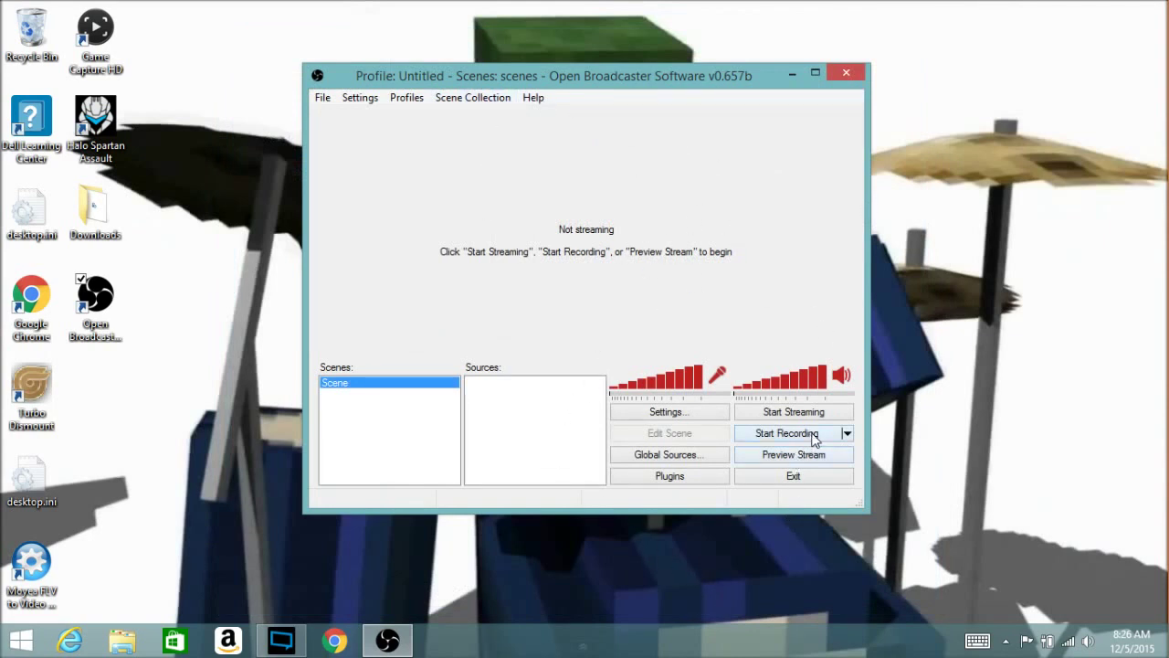
pyautogui.rightClick(523, 419)
pyautogui.moveTo(557, 432)
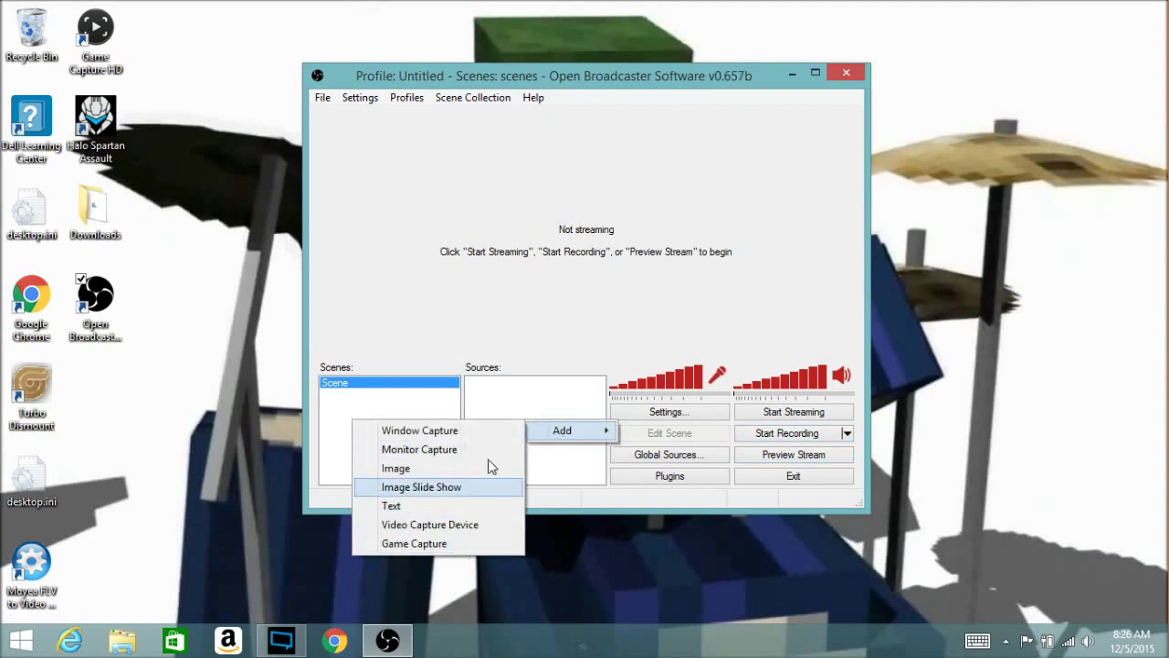
pyautogui.click(421, 545)
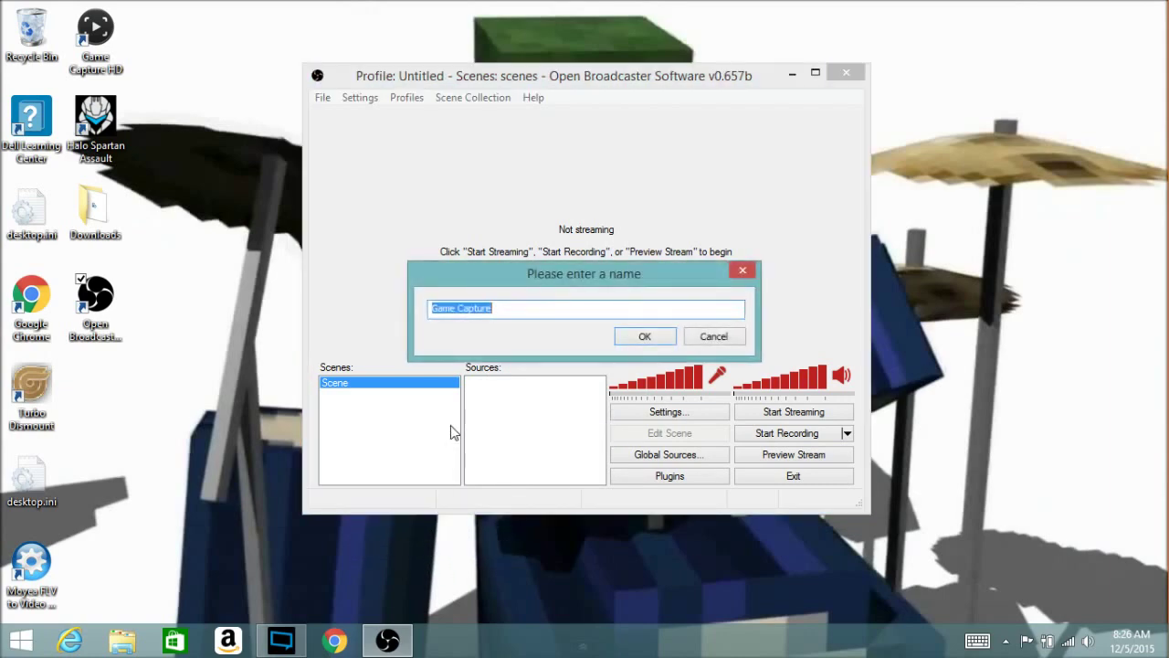
pyautogui.click(645, 337)
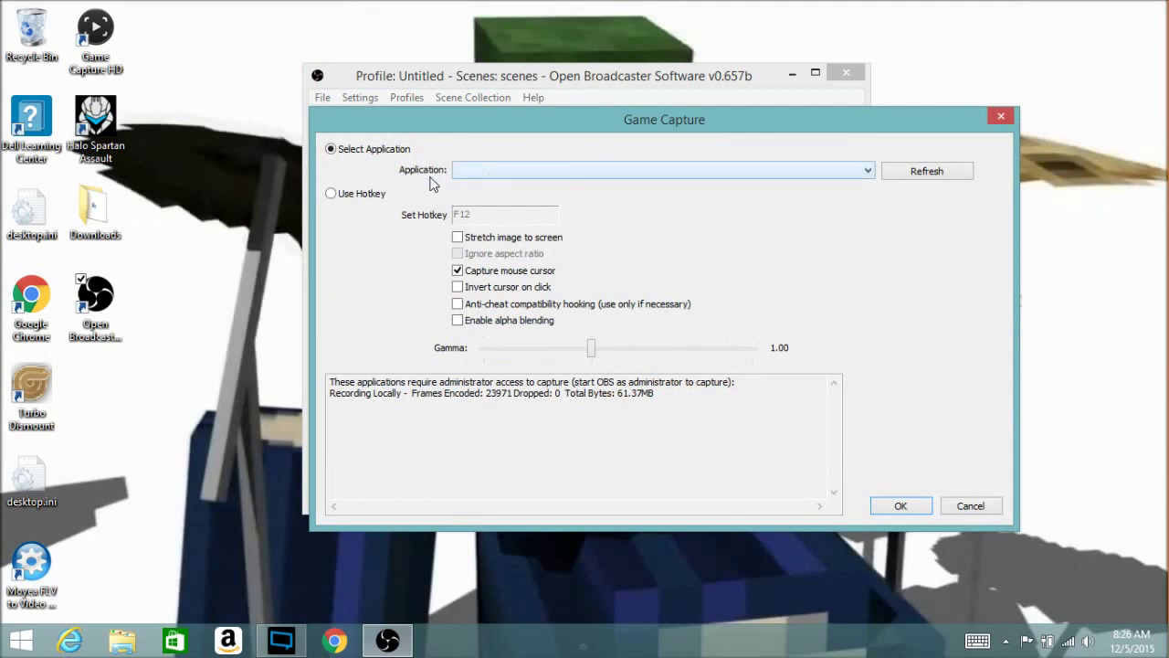
pyautogui.click(580, 174)
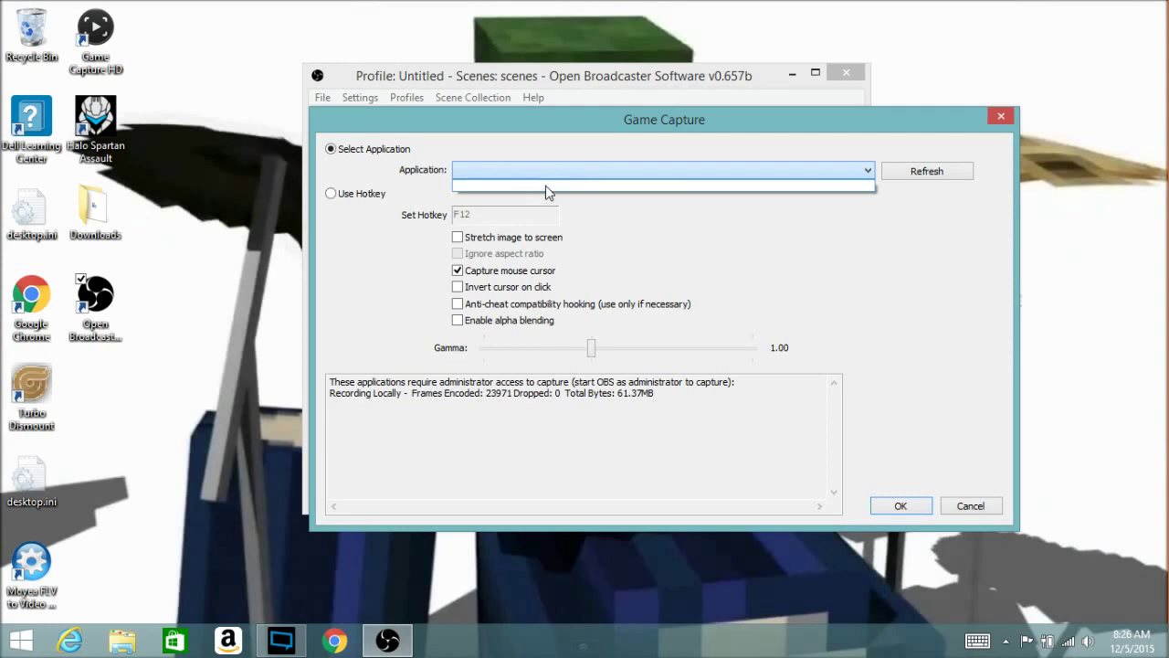
pyautogui.click(601, 229)
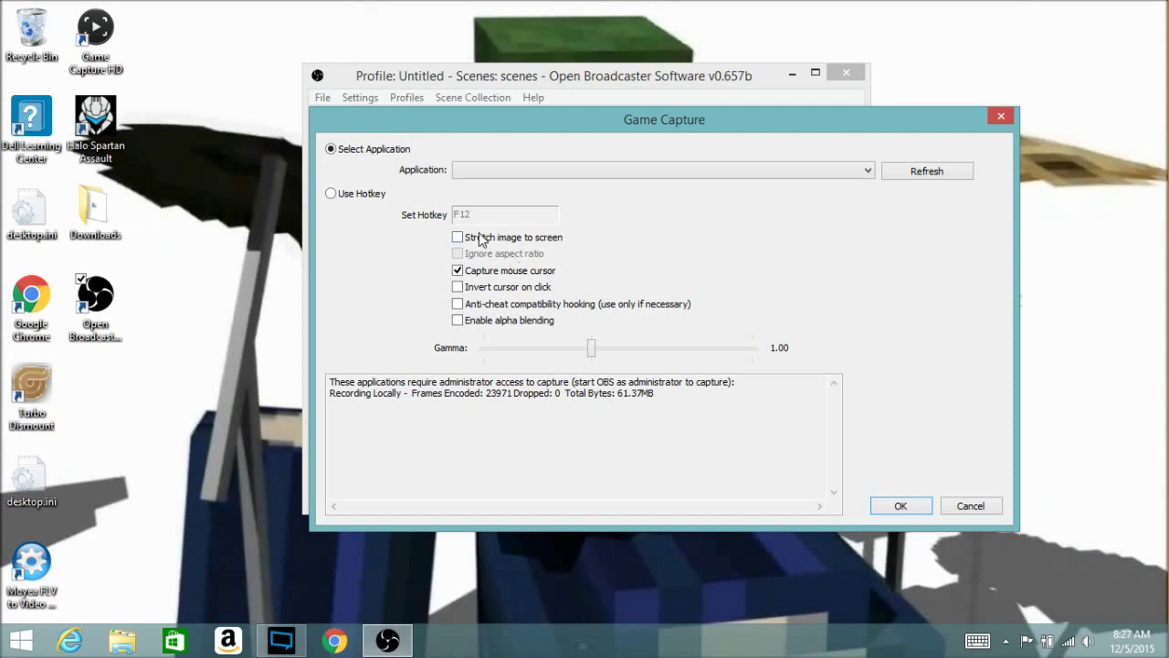
pyautogui.click(462, 240)
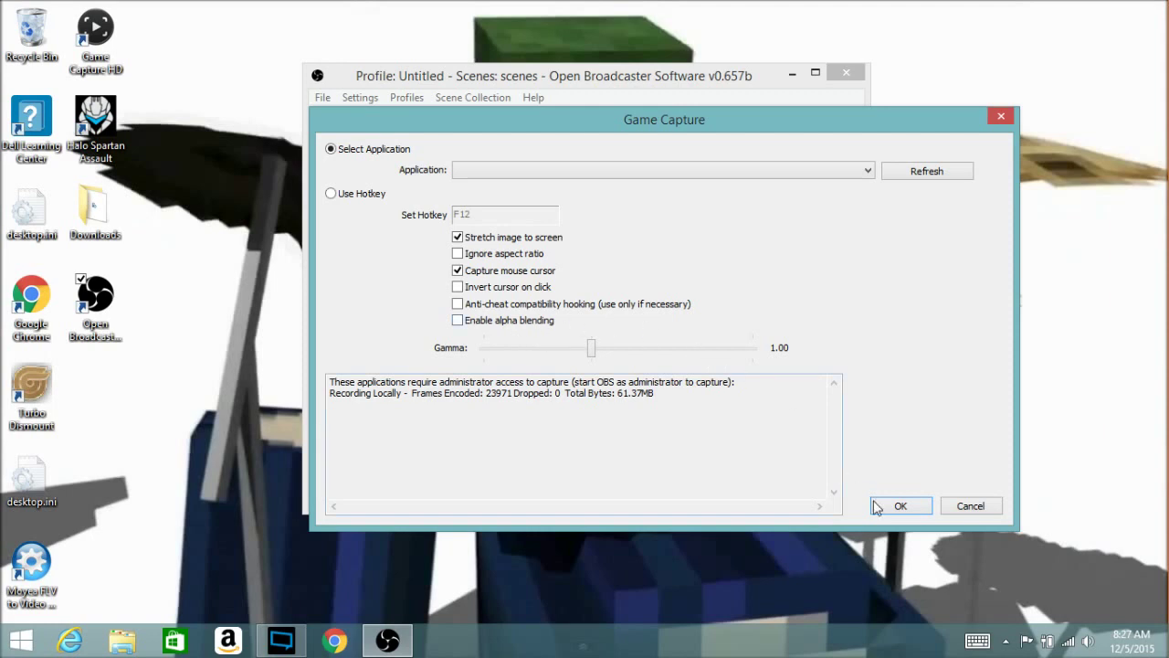
pyautogui.moveTo(591, 358)
pyautogui.mouseDown()
pyautogui.moveTo(708, 358)
pyautogui.moveTo(567, 359)
pyautogui.moveTo(697, 359)
pyautogui.moveTo(591, 358)
pyautogui.mouseUp()
pyautogui.click(992, 507)
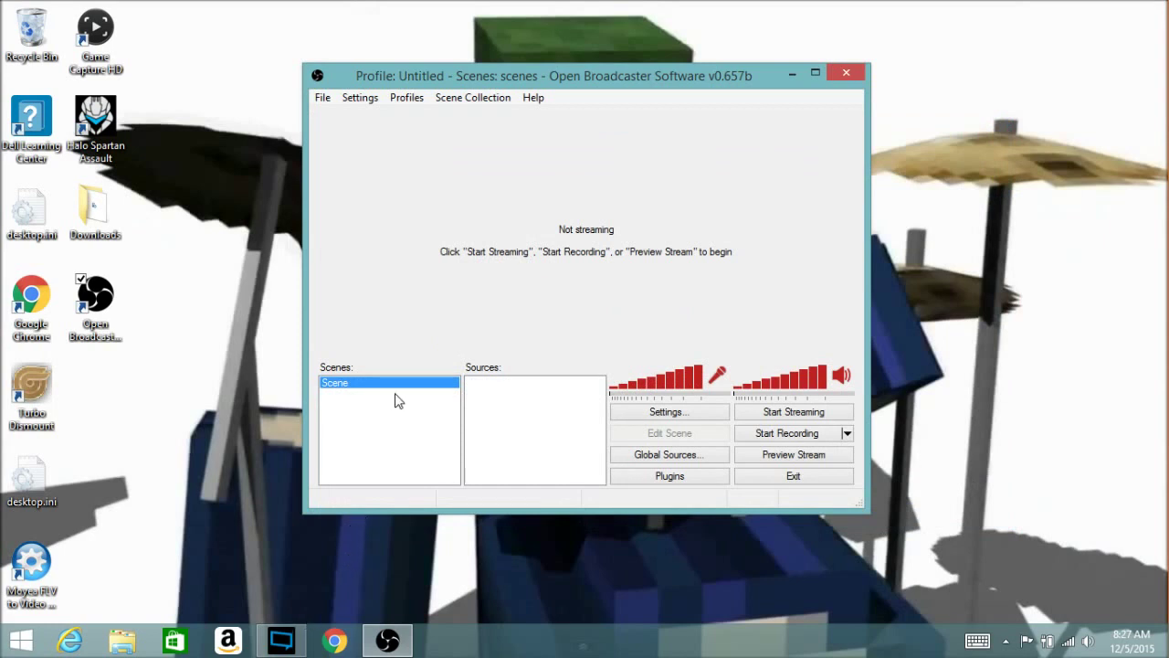